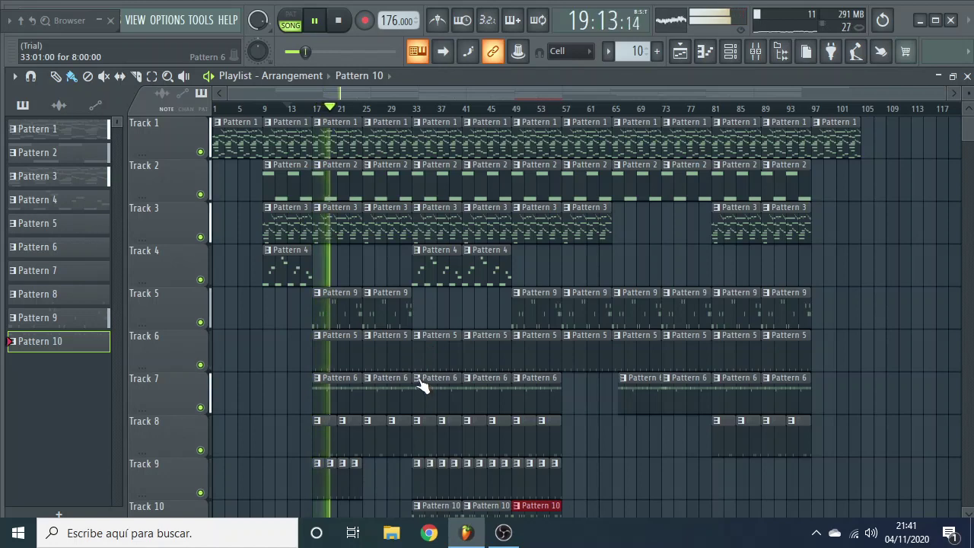
Step: Look over the tracks of the arrangement down to Track 10 while the song plays
{"action": "scroll", "coordinate": [415, 318], "scroll_direction": "down", "scroll_amount": 3}
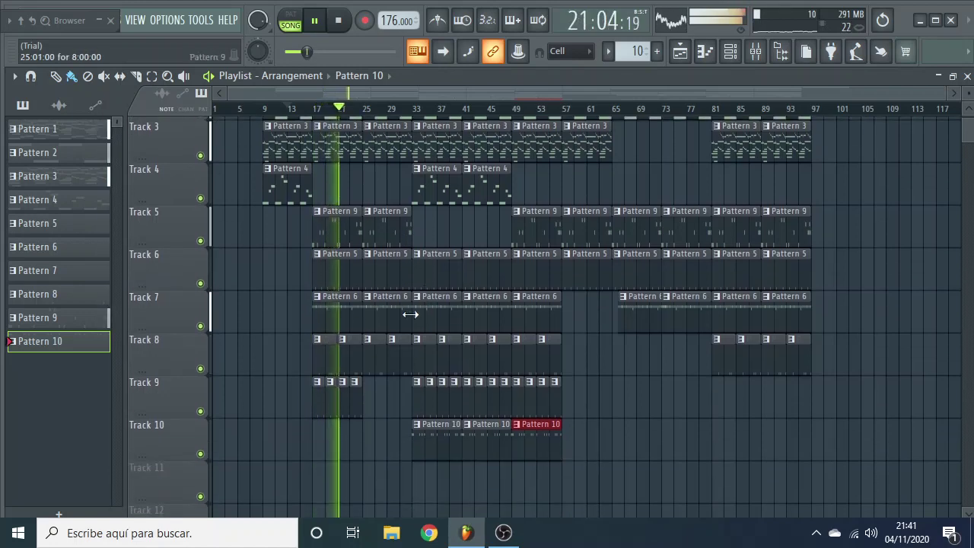
{"action": "scroll", "coordinate": [411, 315], "scroll_direction": "up", "scroll_amount": 2}
{"action": "scroll", "coordinate": [411, 314], "scroll_direction": "up", "scroll_amount": 1}
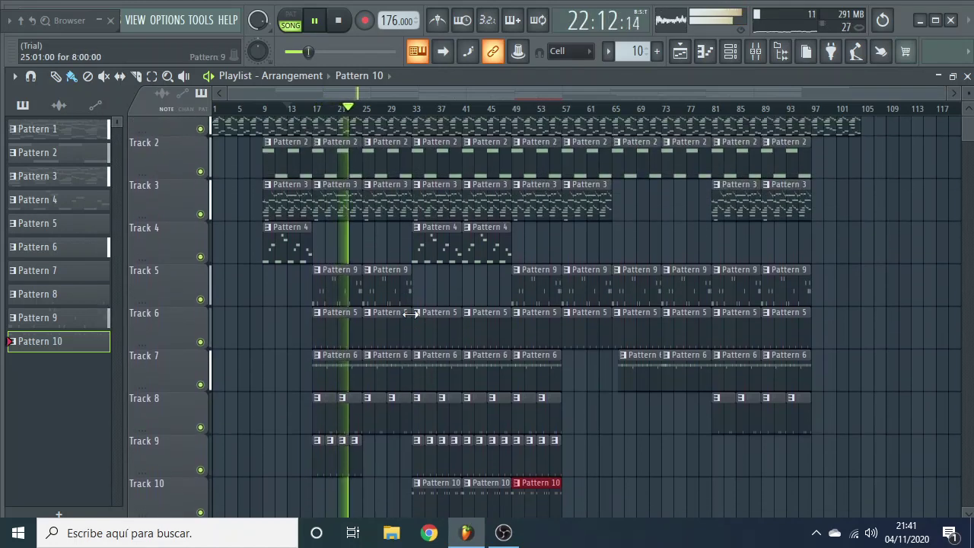
{"action": "scroll", "coordinate": [410, 314], "scroll_direction": "down", "scroll_amount": 1}
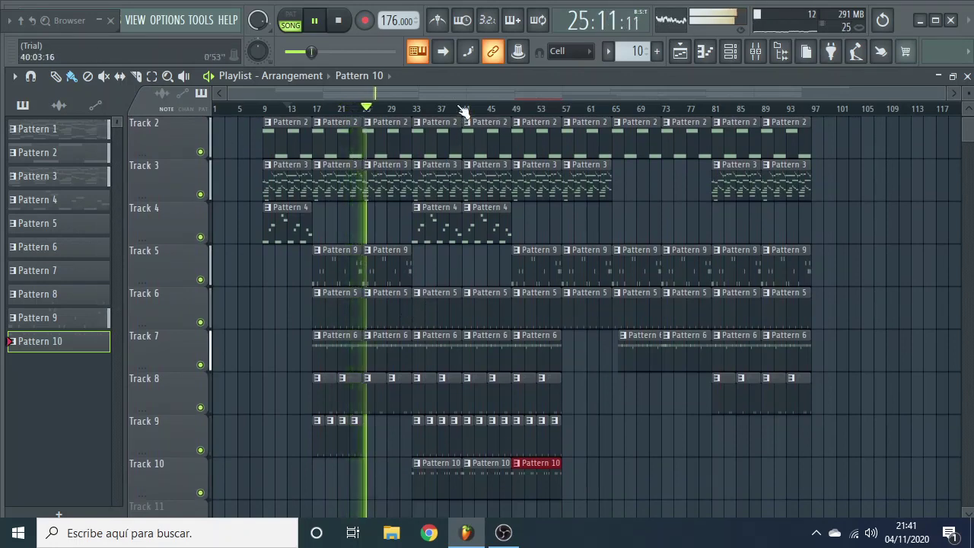
Step: Audition the arrangement from bar 32, then stop playback
{"action": "key", "text": "space"}
{"action": "key", "text": "space"}
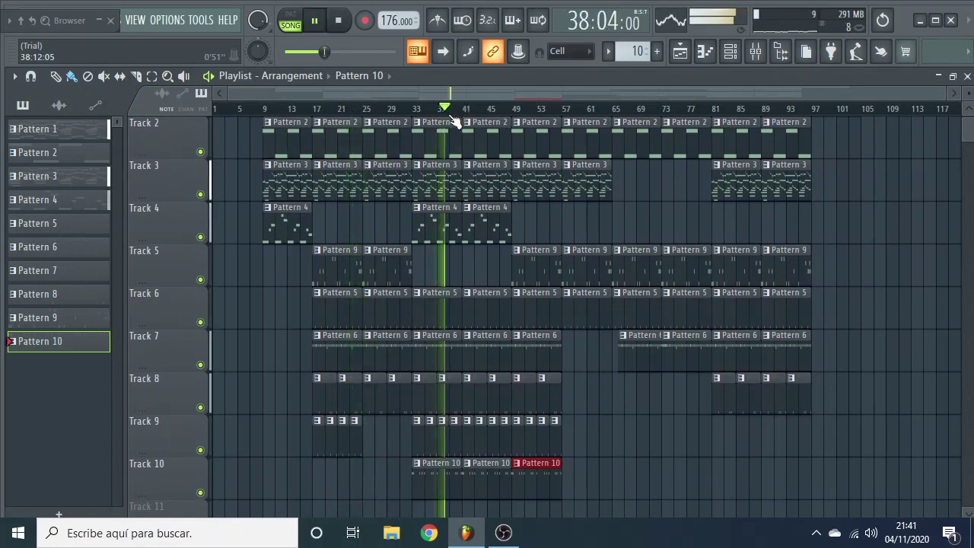
{"action": "left_click", "coordinate": [410, 108]}
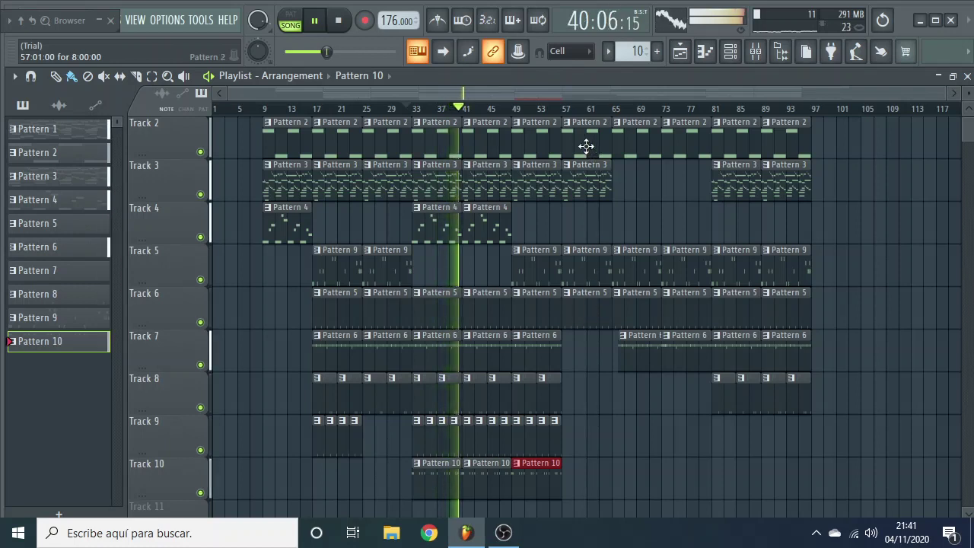
{"action": "key", "text": "space"}
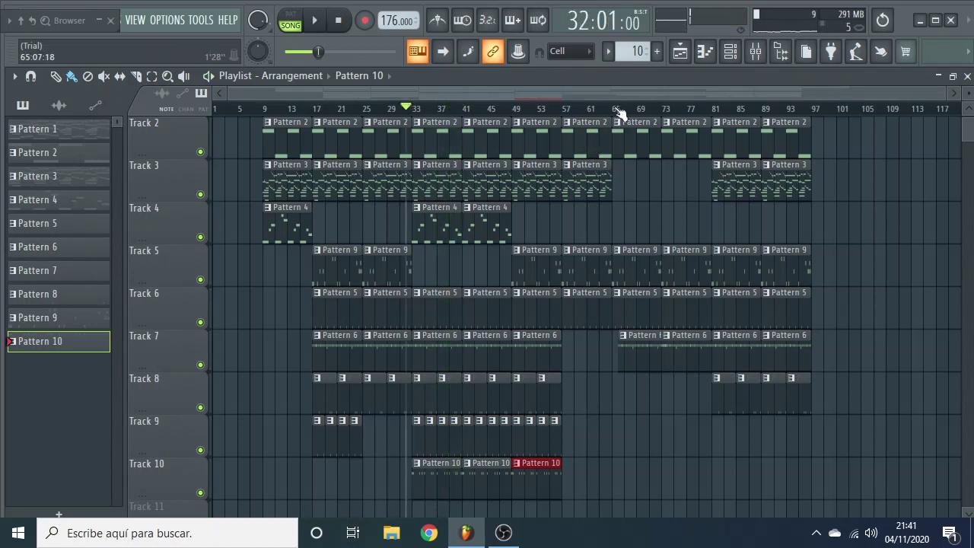
Step: Audition the arrangement from bar 65, then stop playback
{"action": "left_click", "coordinate": [618, 109]}
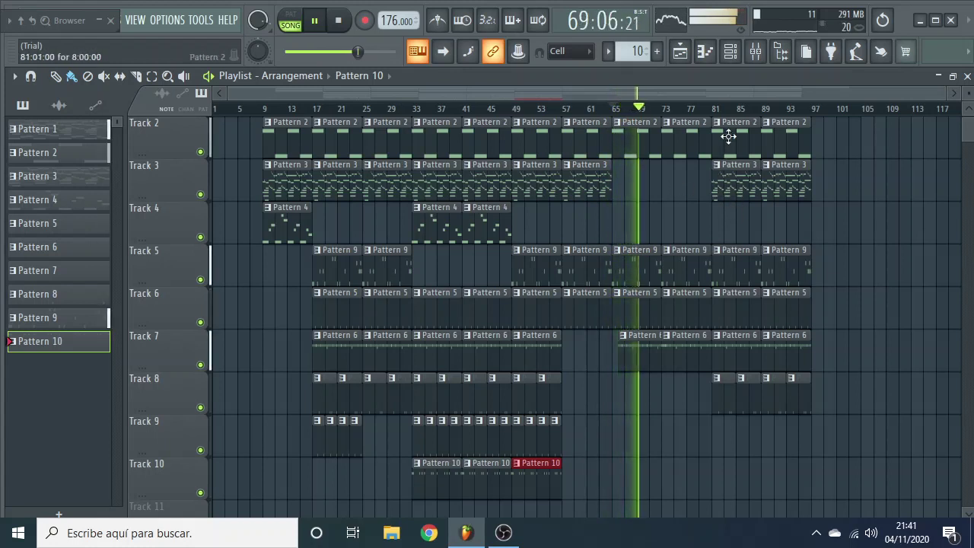
{"action": "scroll", "coordinate": [609, 202], "scroll_direction": "up", "scroll_amount": 1}
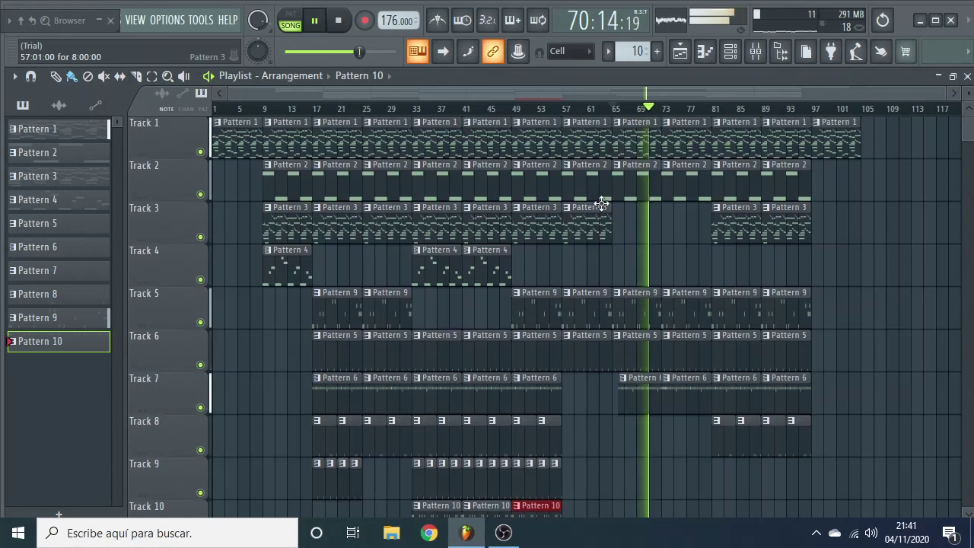
{"action": "key", "text": "space"}
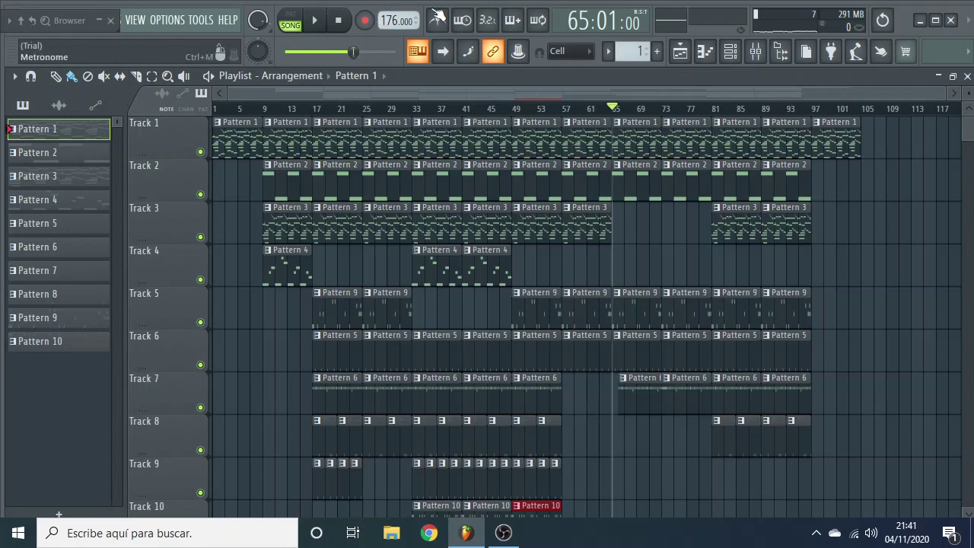
Step: Show the channel rack and check the Plain Piano channel's FL Keys instrument, then close the instrument
{"action": "left_click", "coordinate": [729, 59]}
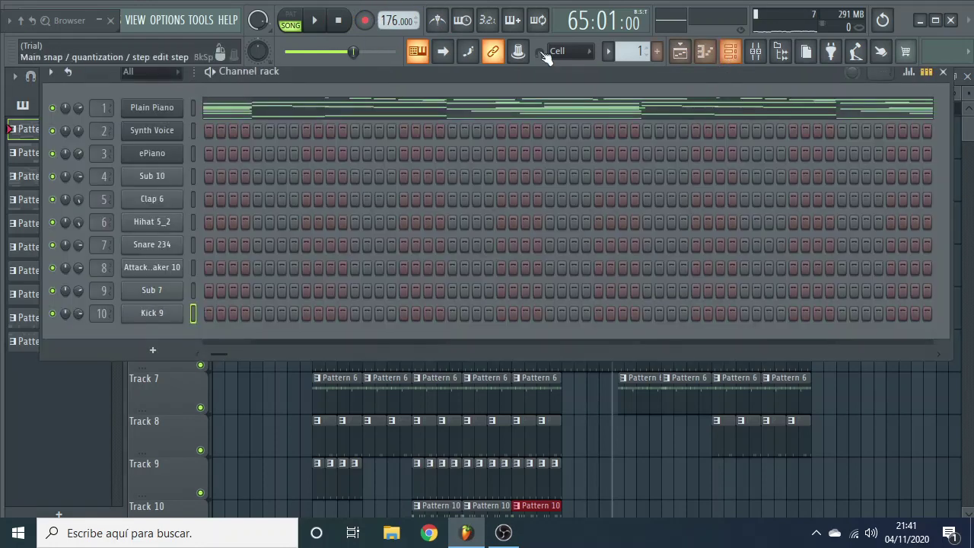
{"action": "left_click", "coordinate": [152, 108]}
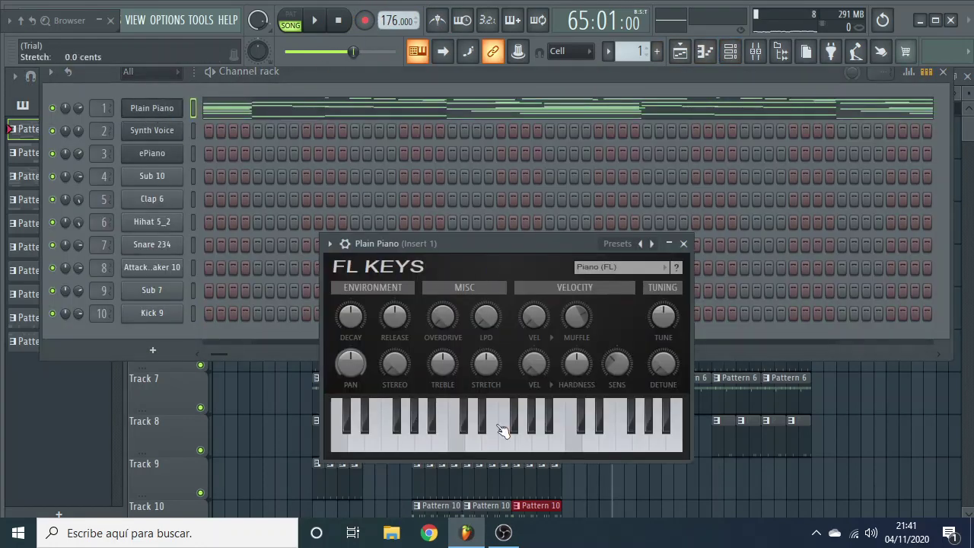
{"action": "left_click", "coordinate": [683, 244]}
Step: Show the Plain Piano notes of Pattern 1 in the piano roll and examine the melody across all eight bars
{"action": "right_click", "coordinate": [157, 114]}
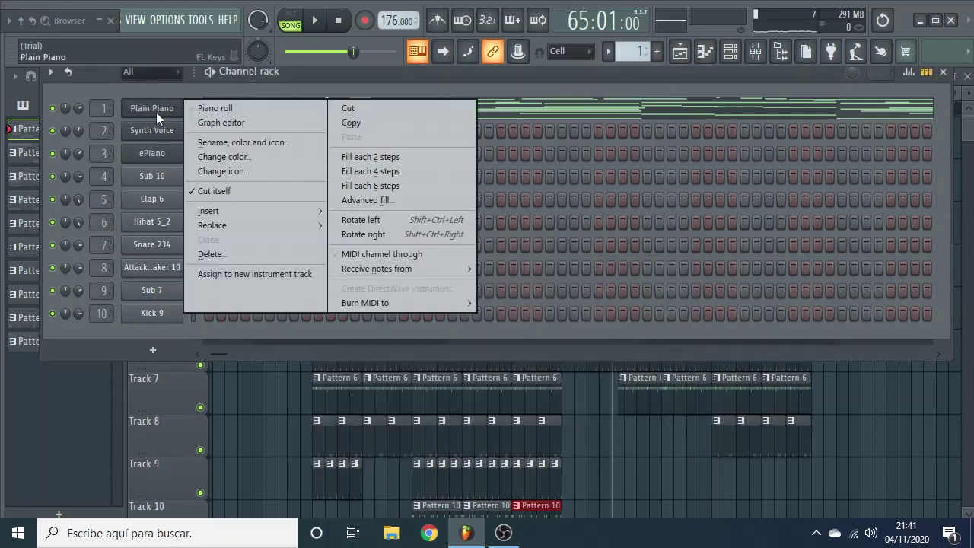
{"action": "left_click", "coordinate": [239, 109]}
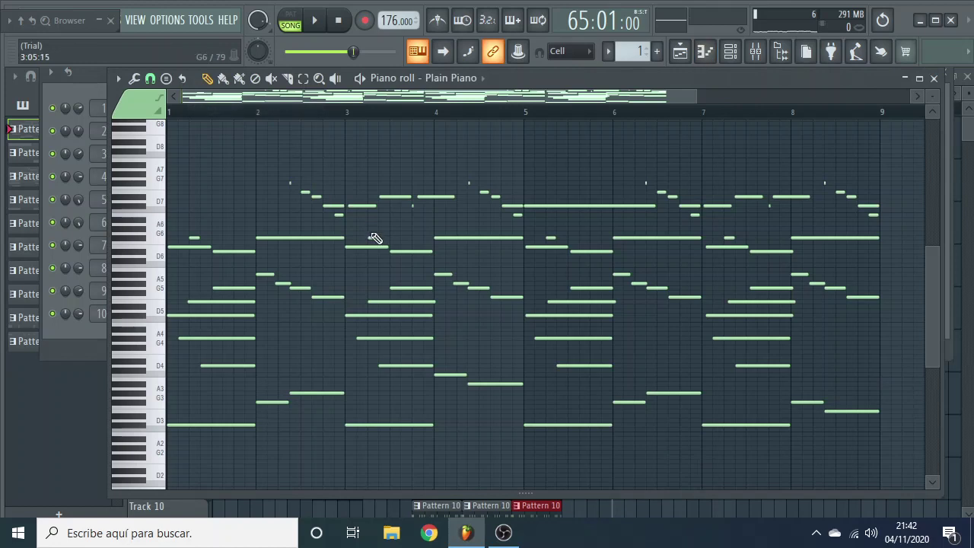
{"action": "scroll", "coordinate": [374, 238], "scroll_direction": "down", "scroll_amount": 2}
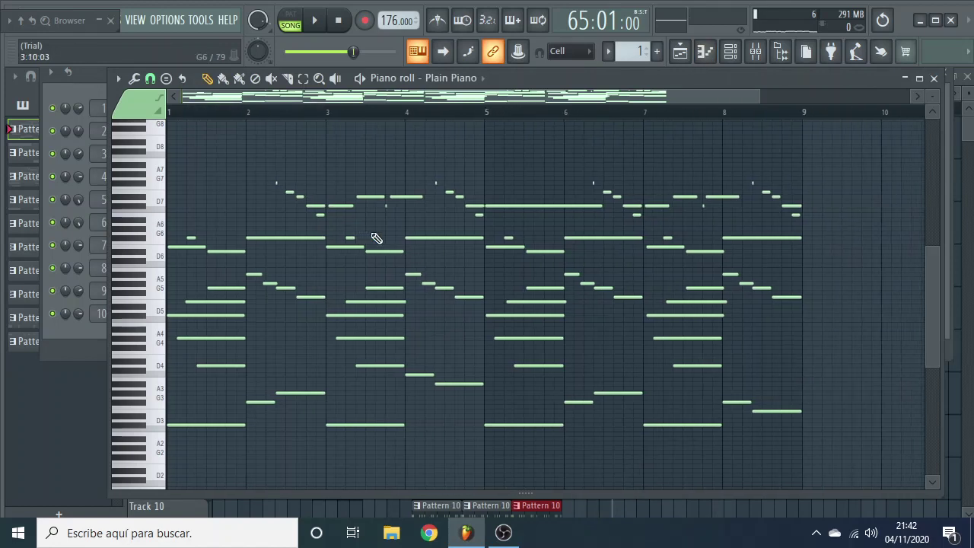
{"action": "scroll", "coordinate": [375, 238], "scroll_direction": "up", "scroll_amount": 5}
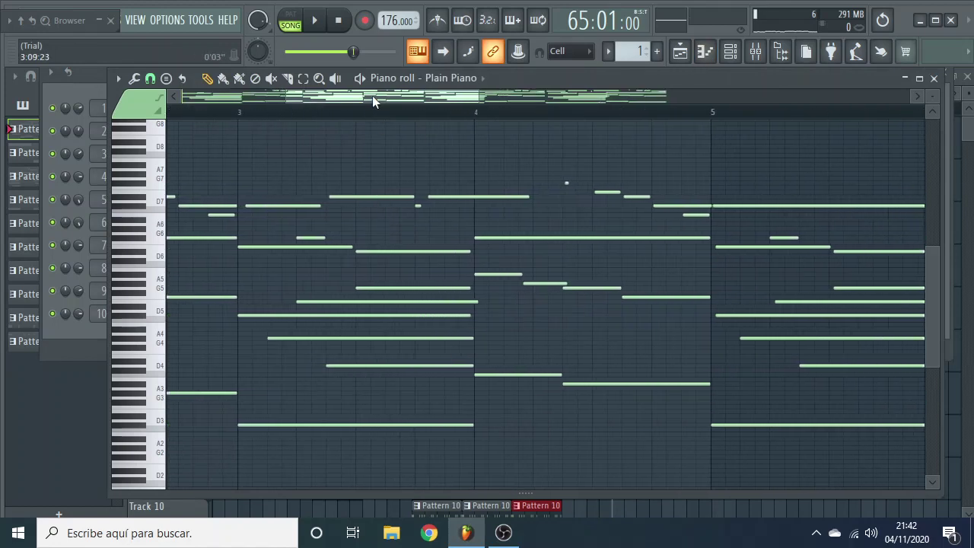
{"action": "left_click_drag", "start_coordinate": [372, 95], "coordinate": [185, 107]}
{"action": "scroll", "coordinate": [190, 196], "scroll_direction": "down", "scroll_amount": 1}
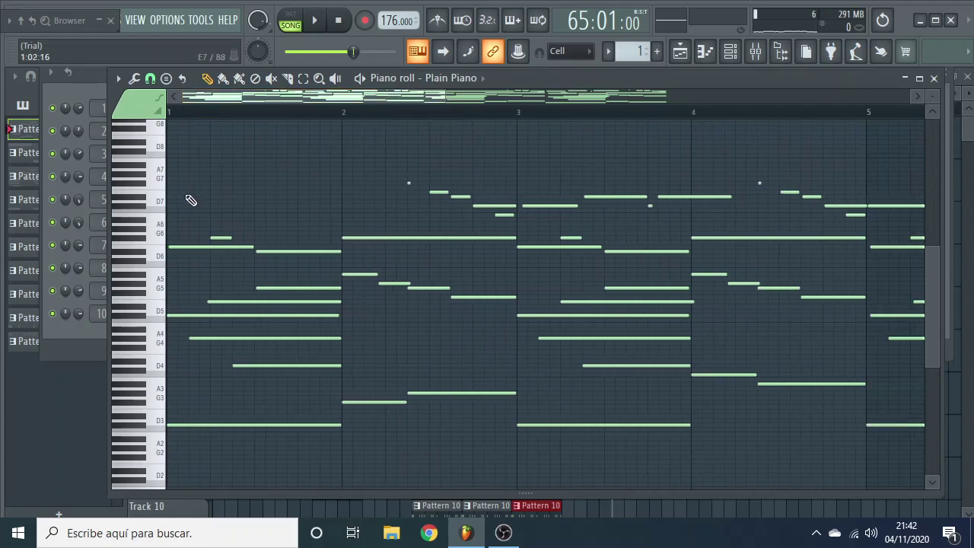
{"action": "scroll", "coordinate": [190, 200], "scroll_direction": "down", "scroll_amount": 3}
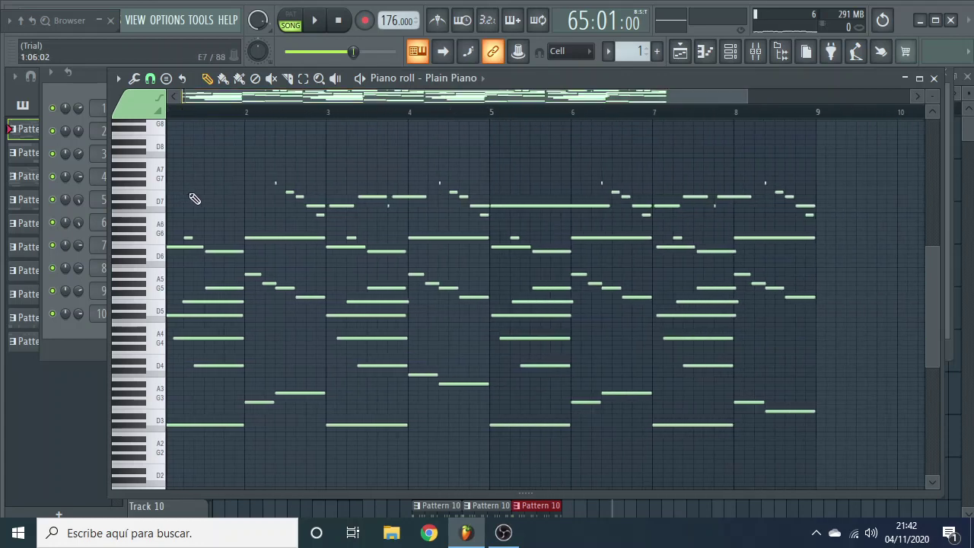
{"action": "scroll", "coordinate": [194, 199], "scroll_direction": "up", "scroll_amount": 2}
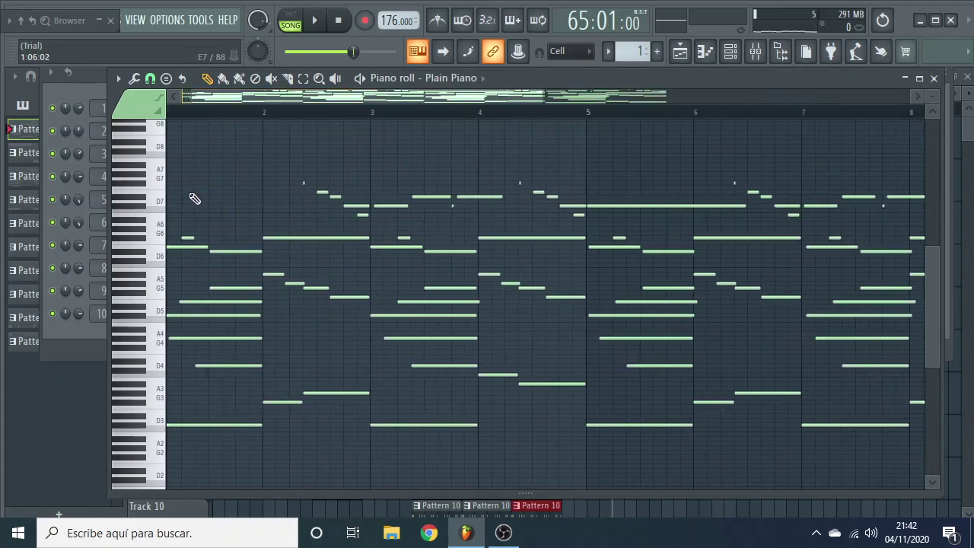
{"action": "scroll", "coordinate": [194, 198], "scroll_direction": "down", "scroll_amount": 2}
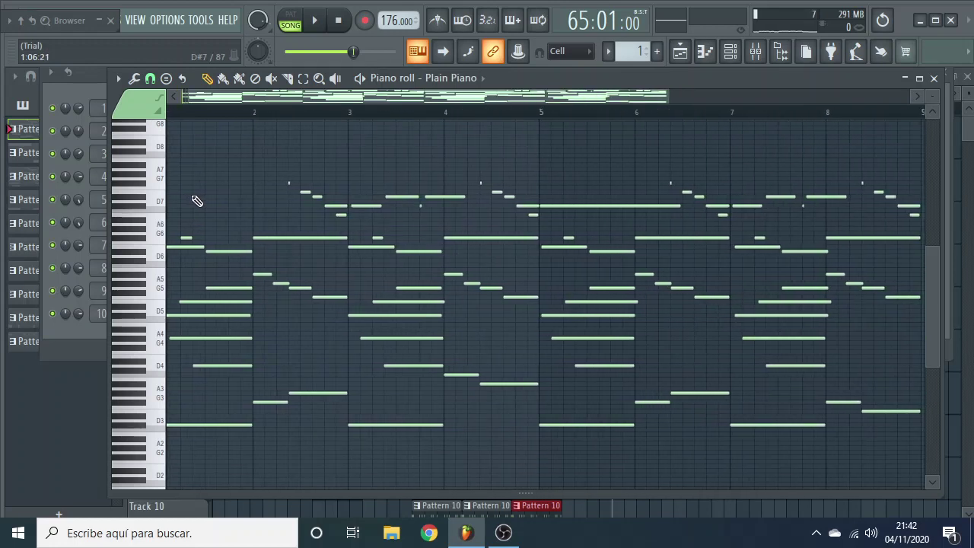
Step: Play Pattern 1 in the piano roll with the full melody in view, then stop it
{"action": "key", "text": "space"}
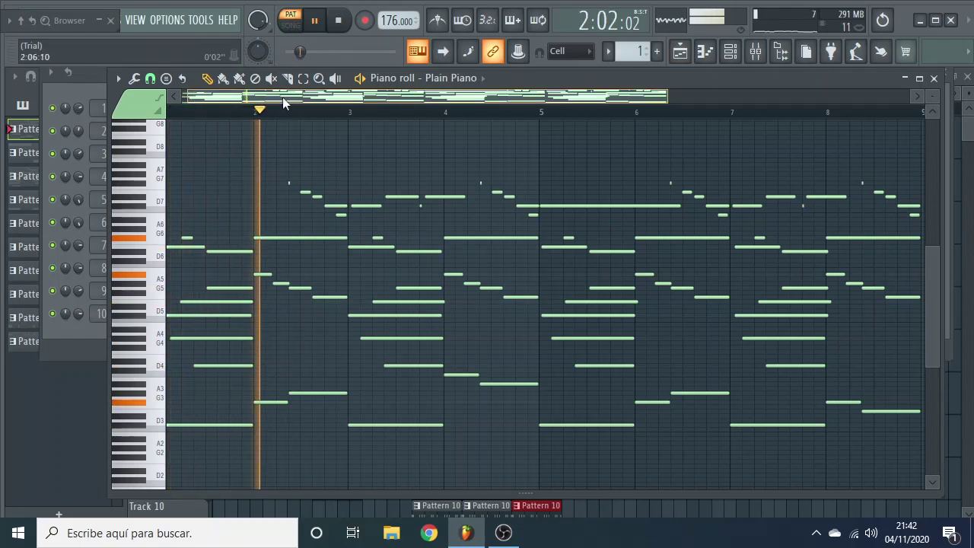
{"action": "left_click_drag", "start_coordinate": [282, 98], "coordinate": [237, 102]}
{"action": "scroll", "coordinate": [517, 311], "scroll_direction": "down", "scroll_amount": 2}
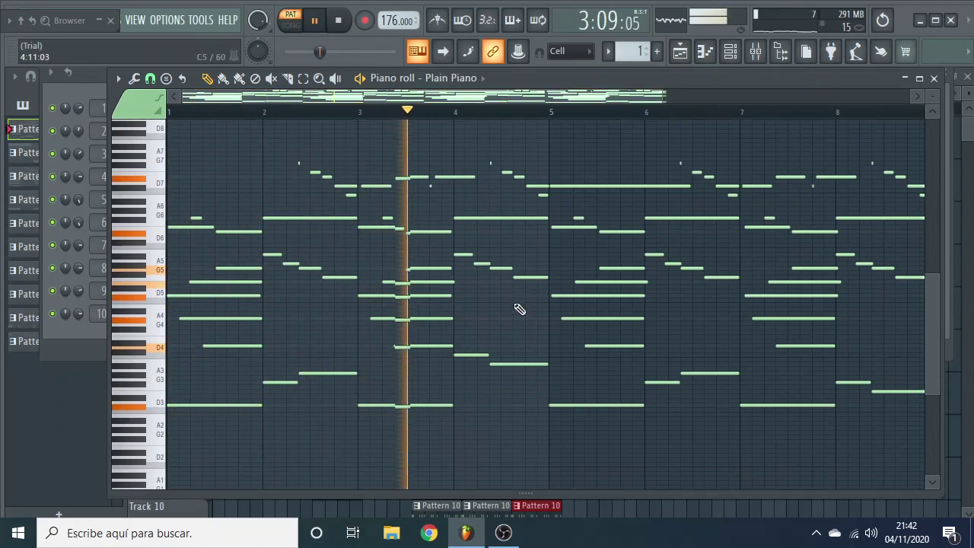
{"action": "scroll", "coordinate": [519, 308], "scroll_direction": "up", "scroll_amount": 2}
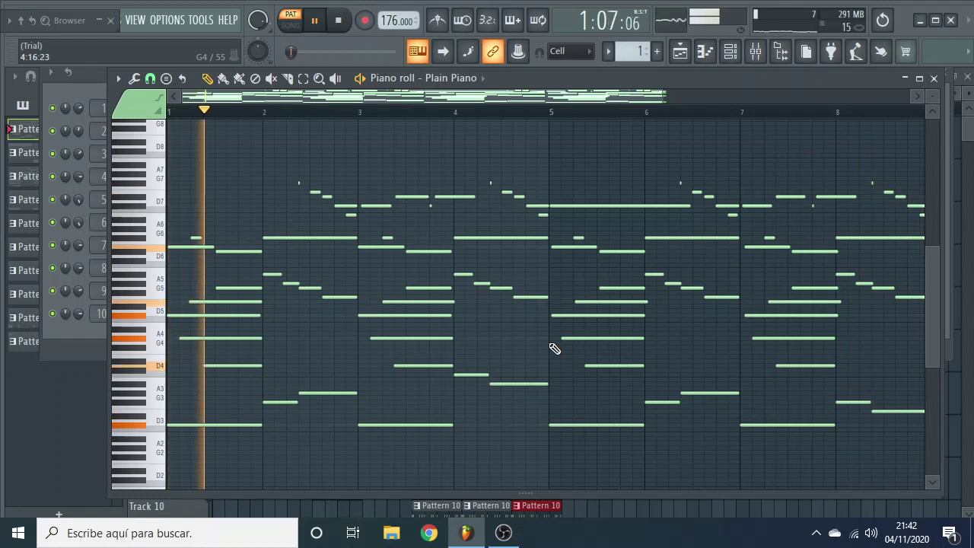
{"action": "key", "text": "space"}
Step: Inspect the Plain Piano notes around bars 3 to 5 up close and audition the pattern's ending from bar 7
{"action": "scroll", "coordinate": [452, 316], "scroll_direction": "up", "scroll_amount": 5}
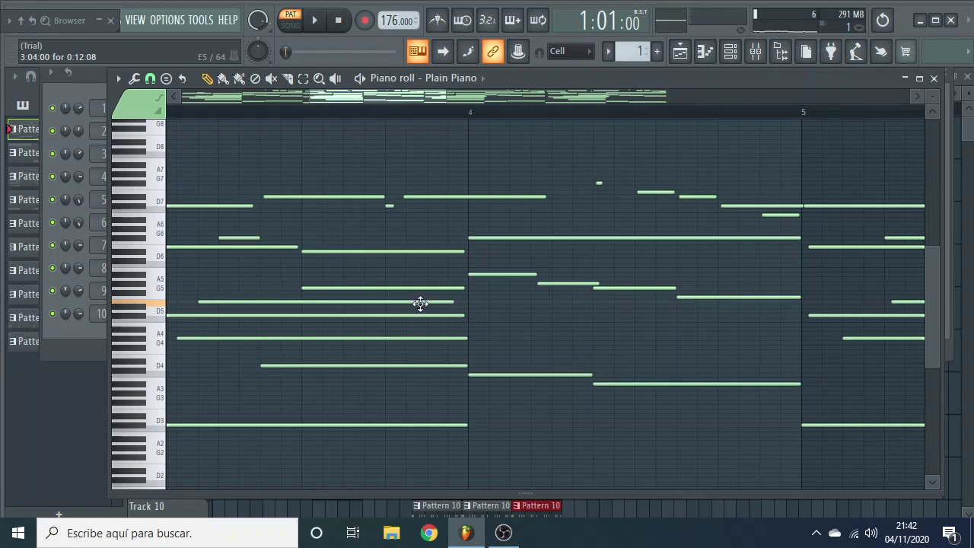
{"action": "scroll", "coordinate": [422, 311], "scroll_direction": "down", "scroll_amount": 5}
{"action": "key", "text": "super"}
{"action": "key", "text": "super"}
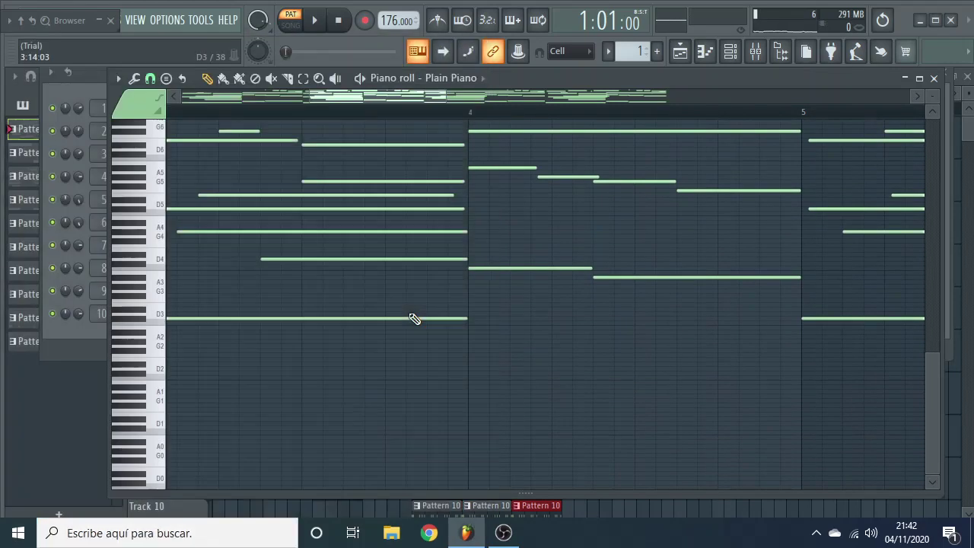
{"action": "scroll", "coordinate": [412, 315], "scroll_direction": "down", "scroll_amount": 5}
{"action": "scroll", "coordinate": [413, 316], "scroll_direction": "up", "scroll_amount": 4}
{"action": "key", "text": "space"}
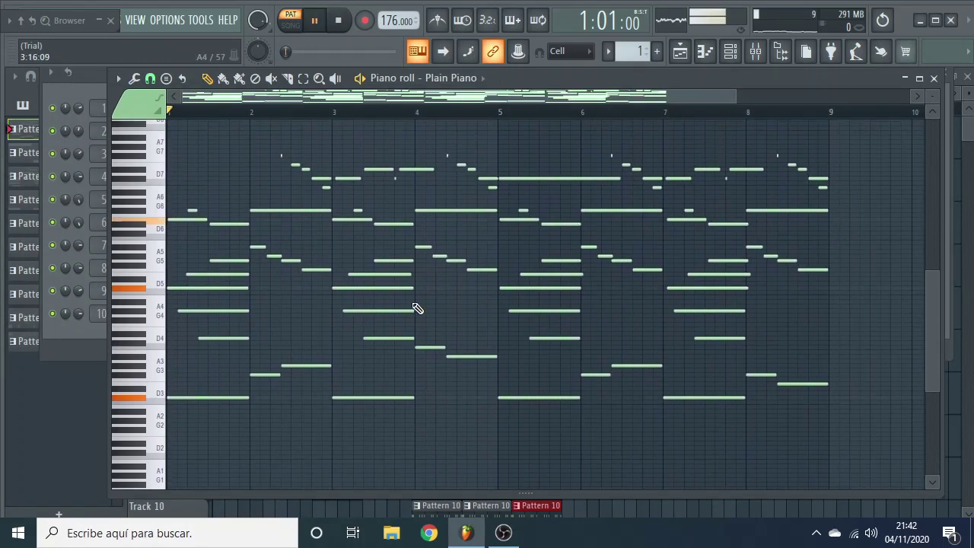
{"action": "left_click", "coordinate": [665, 120]}
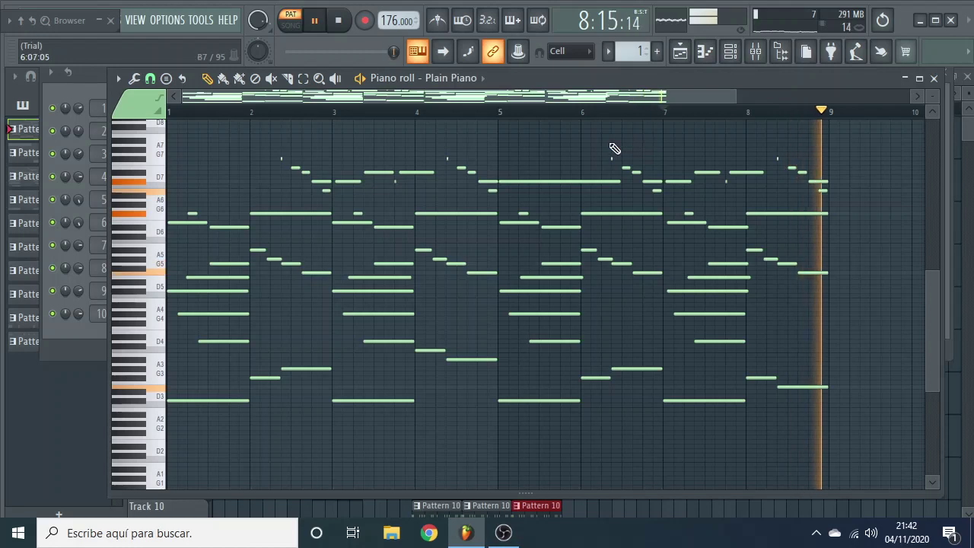
{"action": "key", "text": "space"}
Step: Switch the channel rack to Pattern 2 and check the Synth Voice preset in its FLEX instrument, then close the instrument
{"action": "left_click", "coordinate": [733, 51]}
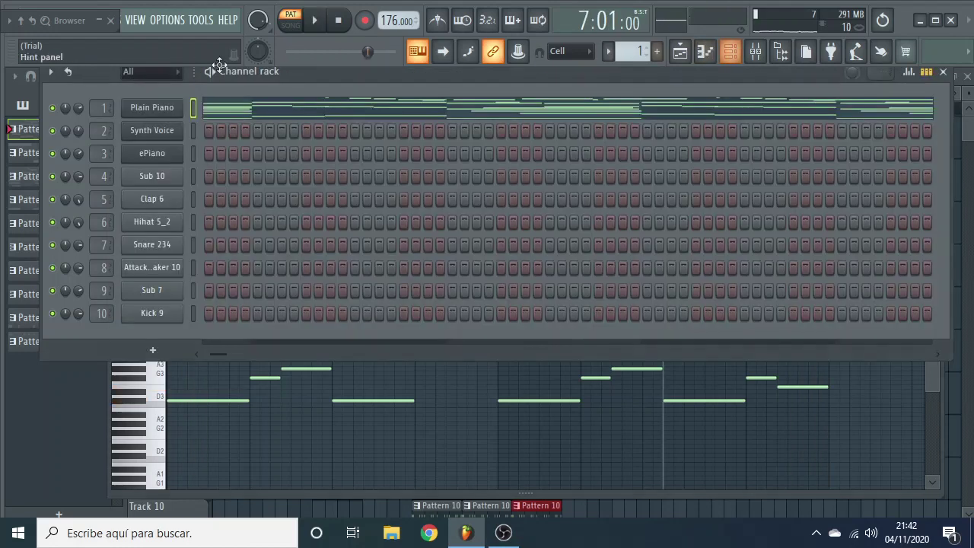
{"action": "scroll", "coordinate": [630, 51], "scroll_direction": "up", "scroll_amount": 1}
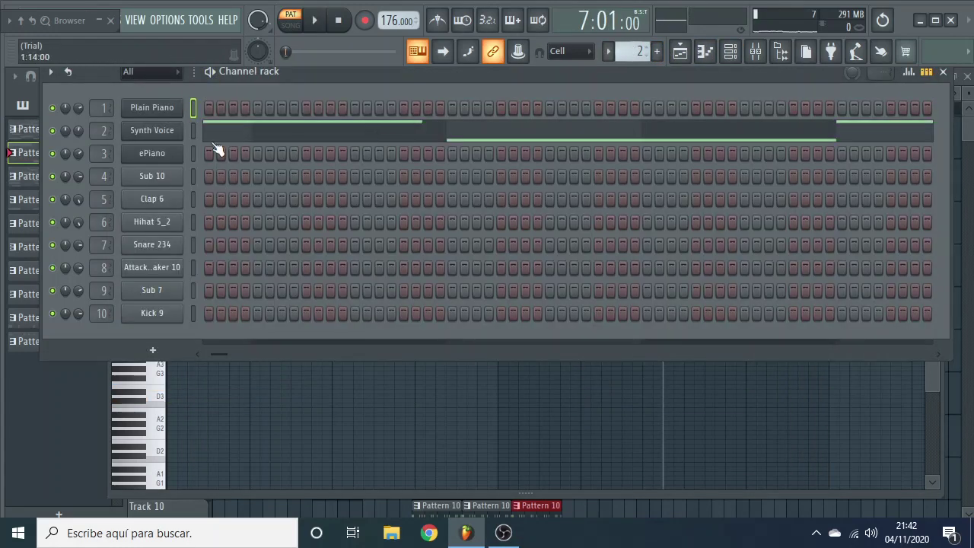
{"action": "left_click", "coordinate": [150, 131]}
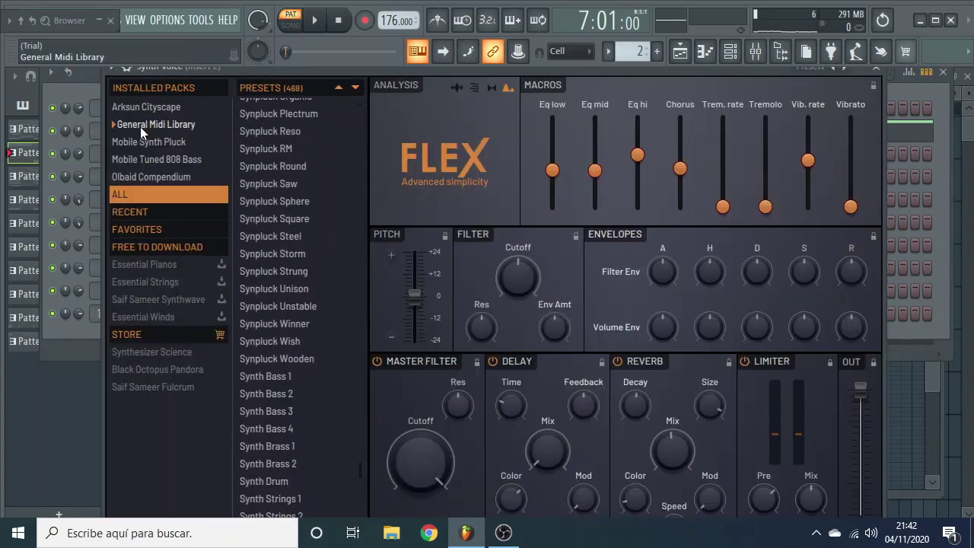
{"action": "scroll", "coordinate": [352, 231], "scroll_direction": "down", "scroll_amount": 6}
{"action": "scroll", "coordinate": [320, 241], "scroll_direction": "up", "scroll_amount": 8}
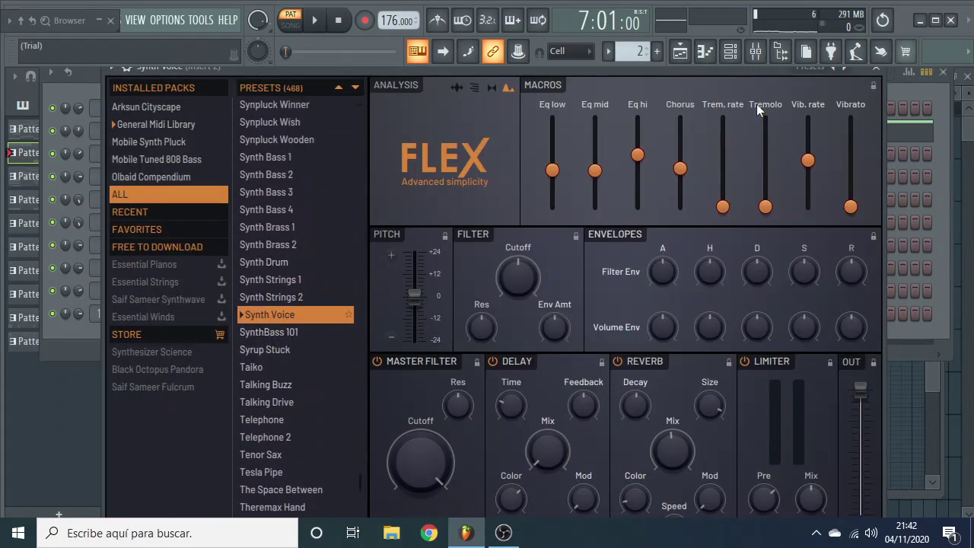
{"action": "left_click", "coordinate": [876, 70]}
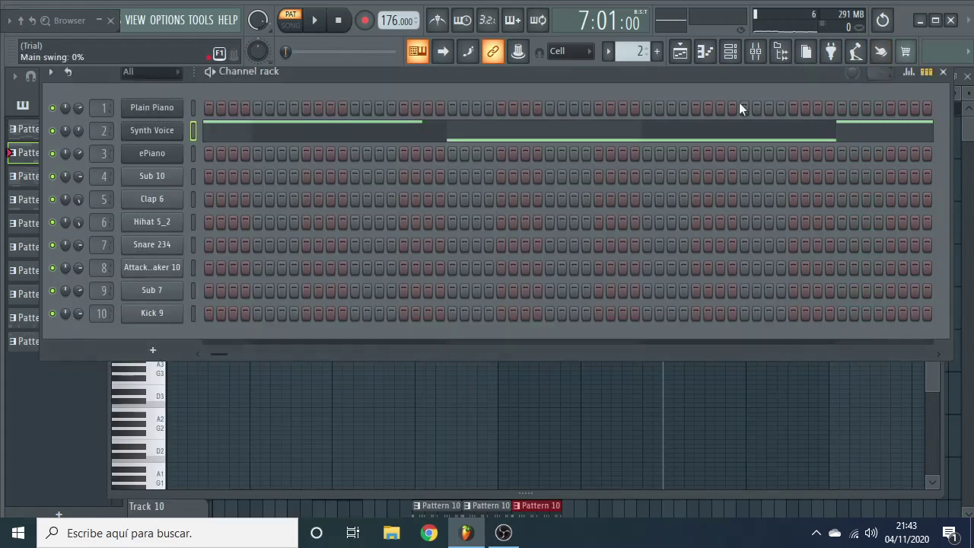
Step: Show the Synth Voice notes in the piano roll and play Pattern 2, then stop it
{"action": "right_click", "coordinate": [168, 137]}
{"action": "left_click", "coordinate": [206, 128]}
{"action": "key", "text": "space"}
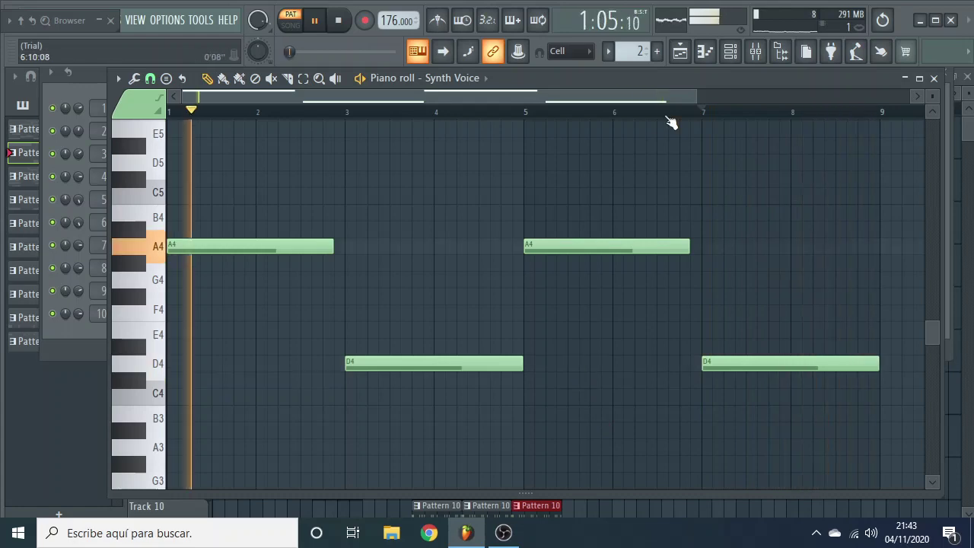
{"action": "key", "text": "space"}
Step: Return to the channel rack, switch to Pattern 3 and open the ePiano channel's FL Keys instrument
{"action": "left_click", "coordinate": [705, 52]}
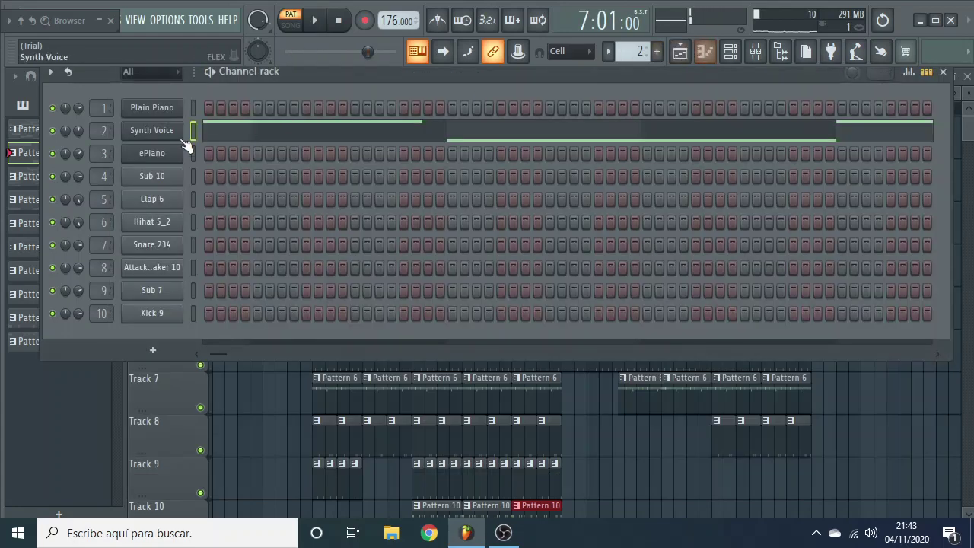
{"action": "scroll", "coordinate": [620, 59], "scroll_direction": "up", "scroll_amount": 1}
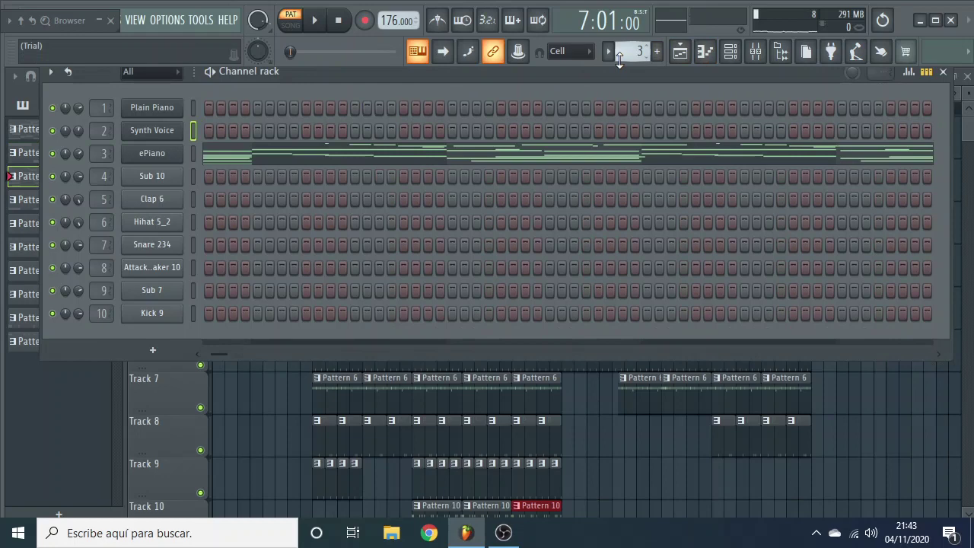
{"action": "left_click", "coordinate": [172, 155]}
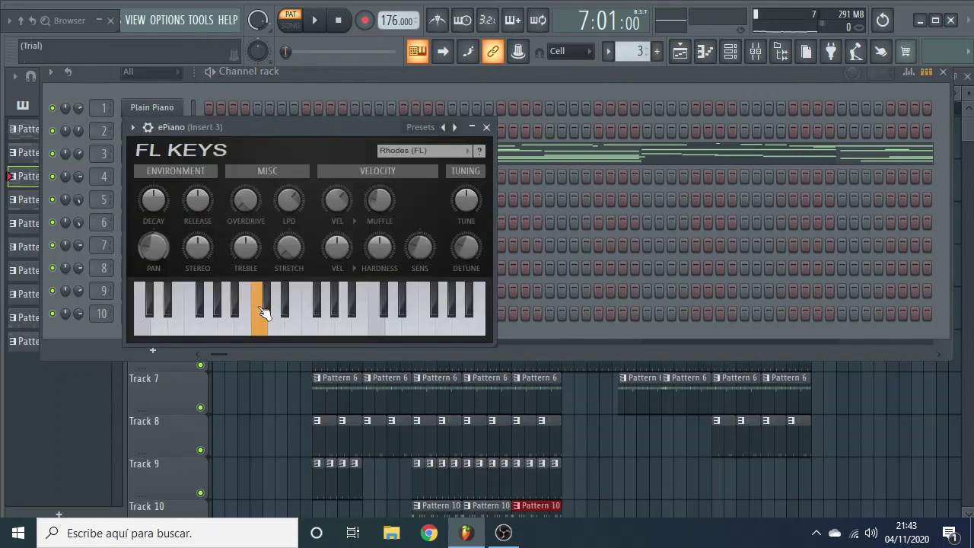
Step: Check that FL Keys uses the Rhodes (FL) wavetable, audition some of its notes and close the instrument
{"action": "left_click", "coordinate": [431, 152]}
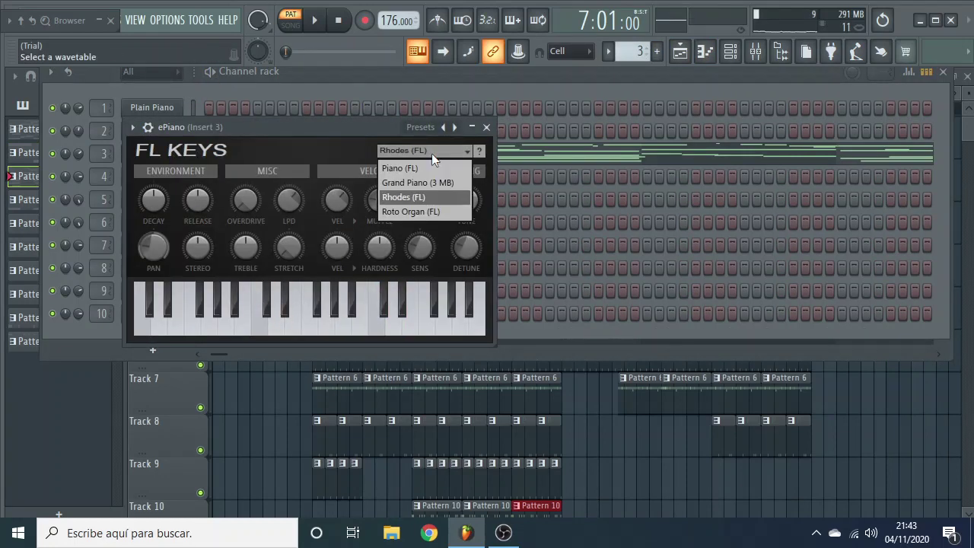
{"action": "left_click", "coordinate": [416, 202]}
{"action": "left_click", "coordinate": [377, 324]}
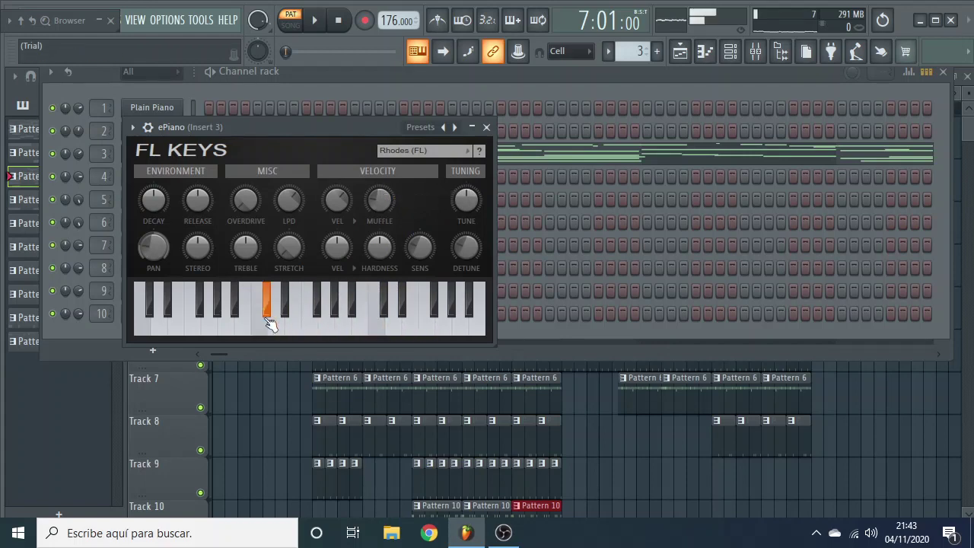
{"action": "left_click", "coordinate": [495, 128]}
{"action": "key", "text": "space"}
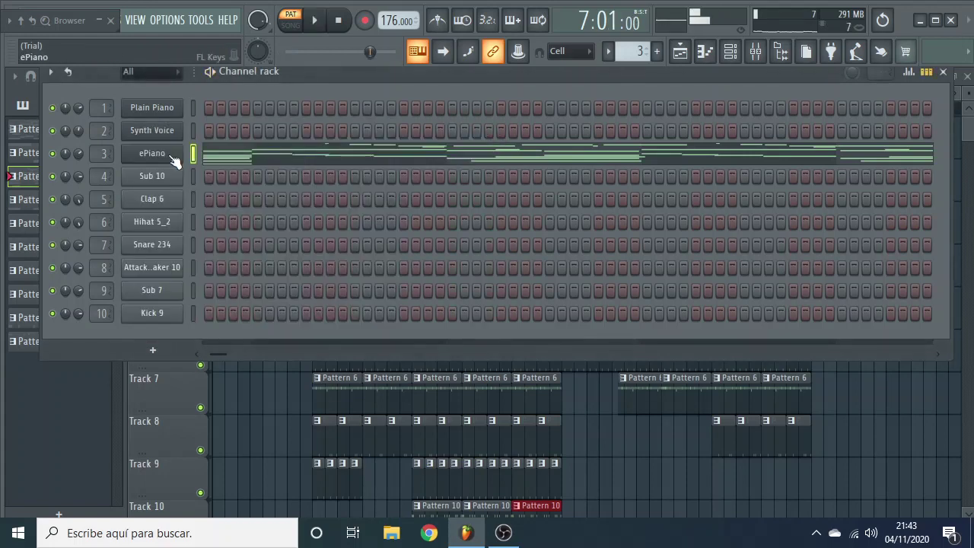
Step: Show the ePiano notes in the piano roll and play Pattern 3 while viewing the lower notes, then stop it
{"action": "right_click", "coordinate": [166, 155]}
{"action": "left_click", "coordinate": [211, 154]}
{"action": "key", "text": "space"}
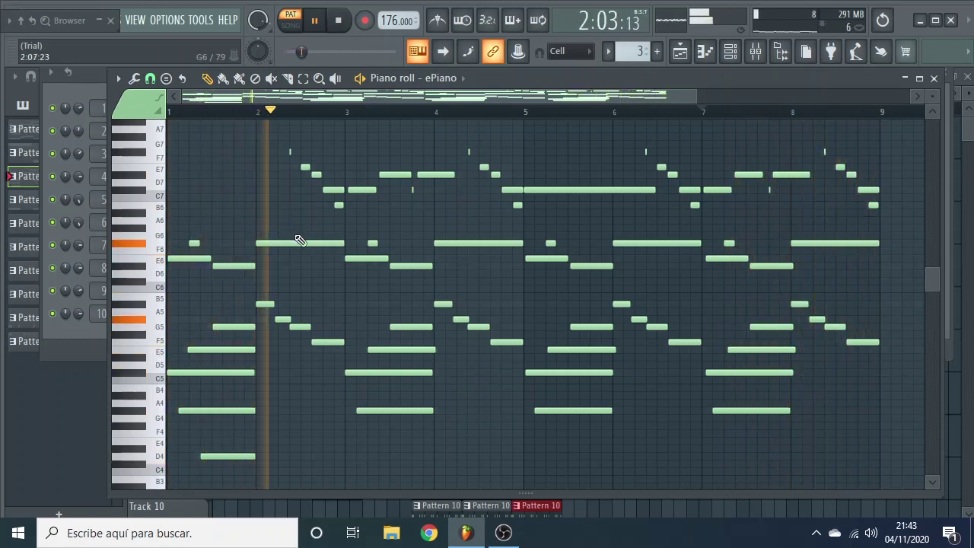
{"action": "scroll", "coordinate": [316, 199], "scroll_direction": "down", "scroll_amount": 2}
{"action": "scroll", "coordinate": [314, 200], "scroll_direction": "down", "scroll_amount": 1}
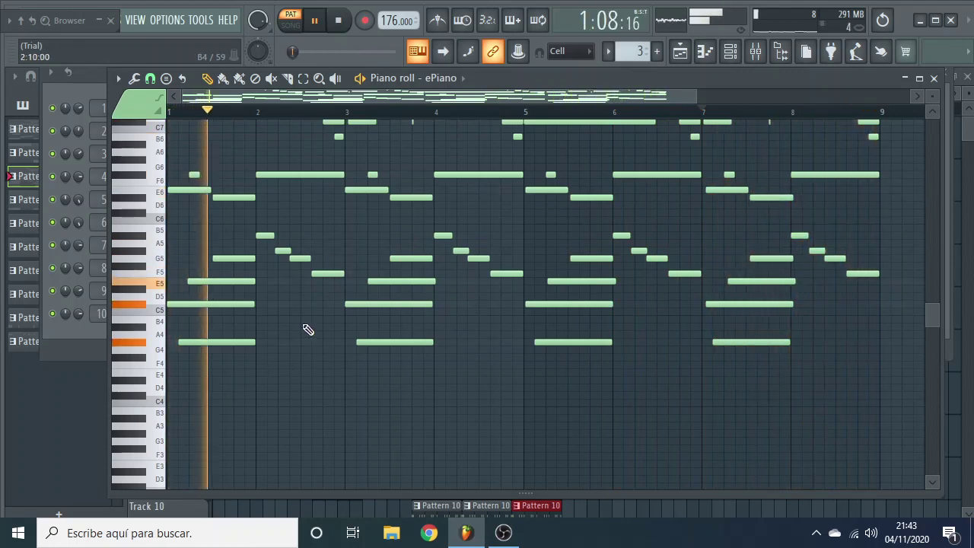
{"action": "key", "text": "space"}
Step: Place a D4 note 0:12:08 long in bar 1, starting with the low G#4 note, and play the pattern to check it
{"action": "left_click", "coordinate": [184, 390]}
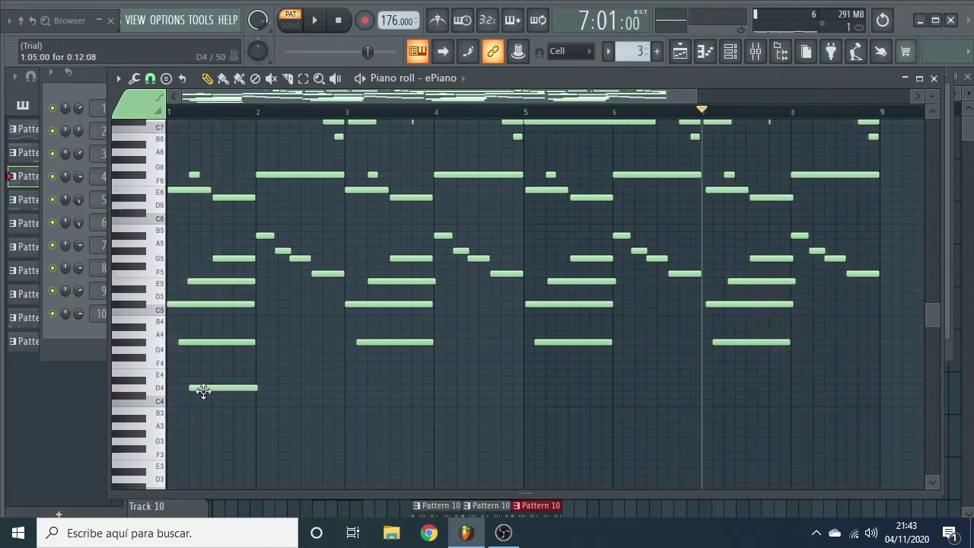
{"action": "key", "text": "space"}
{"action": "key", "text": "space"}
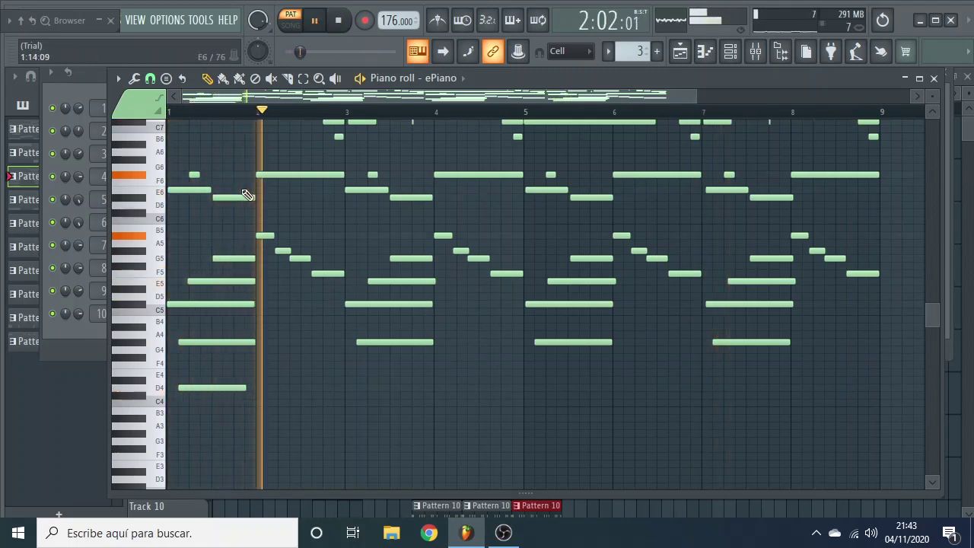
{"action": "key", "text": "space"}
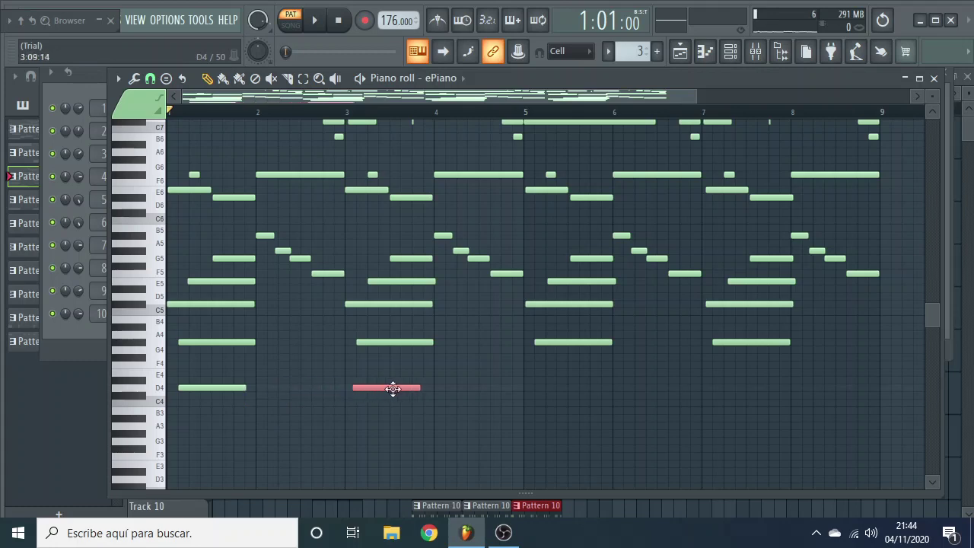
Step: Add a matching D4 note in bar 3, starting with the low G#4 note, and play Pattern 3 before stopping it
{"action": "key", "text": "space"}
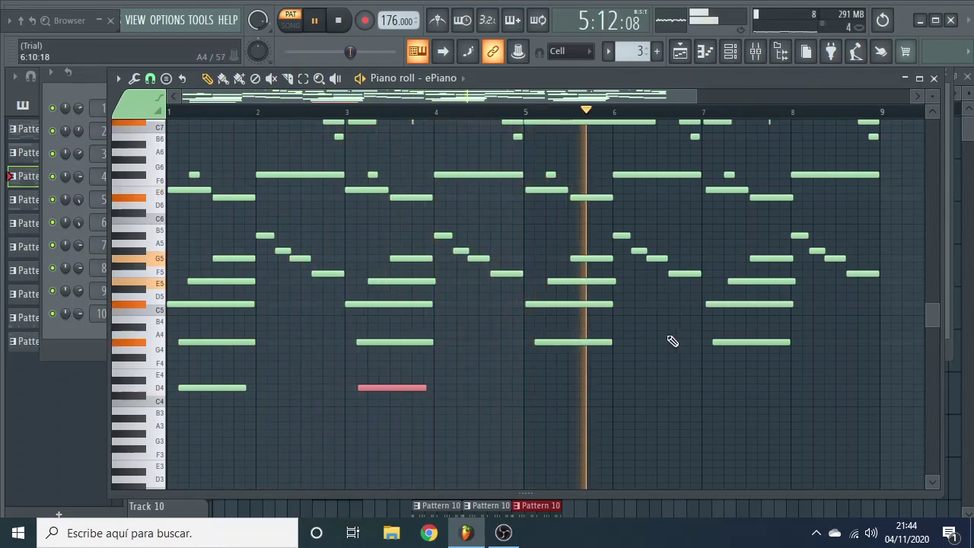
{"action": "scroll", "coordinate": [673, 341], "scroll_direction": "down", "scroll_amount": 2, "text": "ctrl"}
{"action": "scroll", "coordinate": [673, 341], "scroll_direction": "up", "scroll_amount": 3}
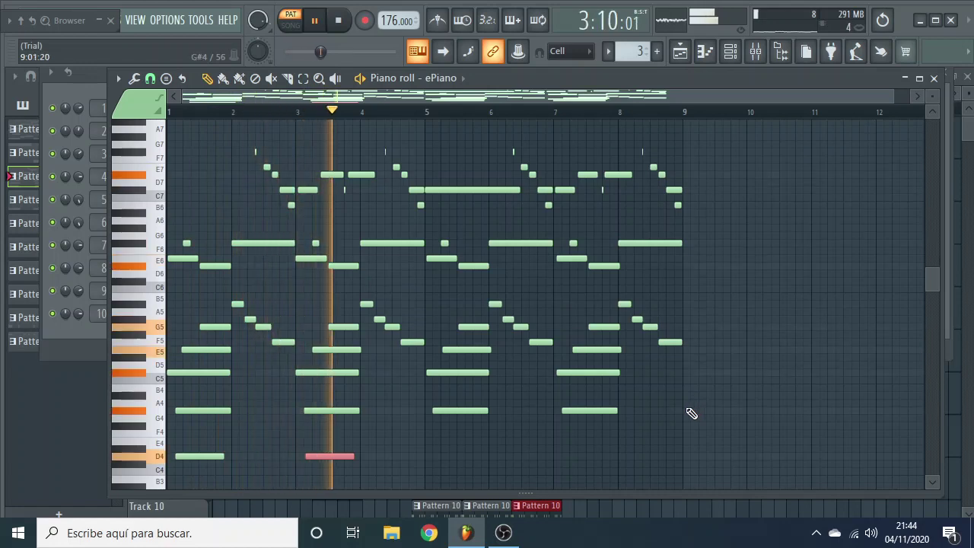
{"action": "key", "text": "space"}
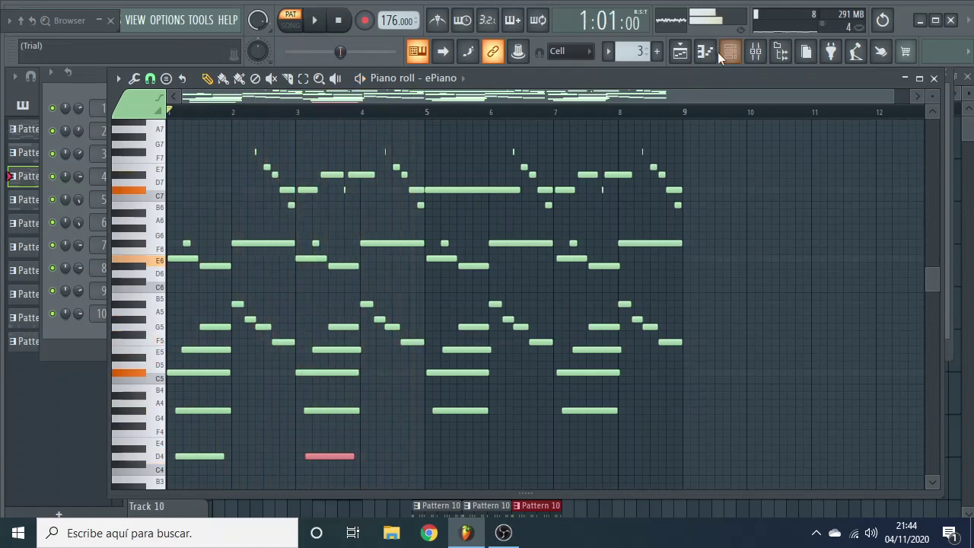
Step: Switch the channel rack to Pattern 4 and inspect the Sub 10 sampler's sample, miscellaneous and volume envelope settings, then close it
{"action": "left_click", "coordinate": [730, 59]}
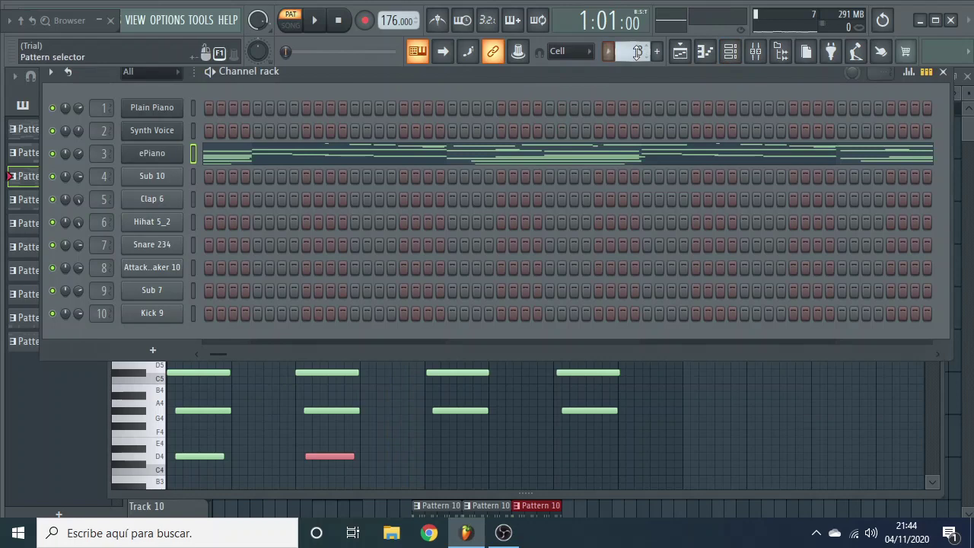
{"action": "scroll", "coordinate": [637, 51], "scroll_direction": "up", "scroll_amount": 1}
{"action": "left_click", "coordinate": [152, 177]}
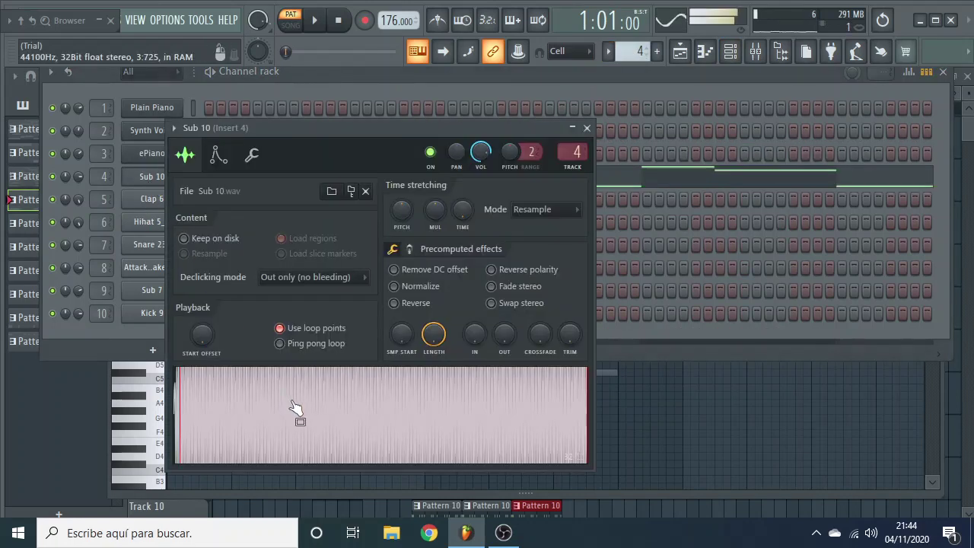
{"action": "left_click", "coordinate": [254, 156]}
{"action": "left_click", "coordinate": [219, 158]}
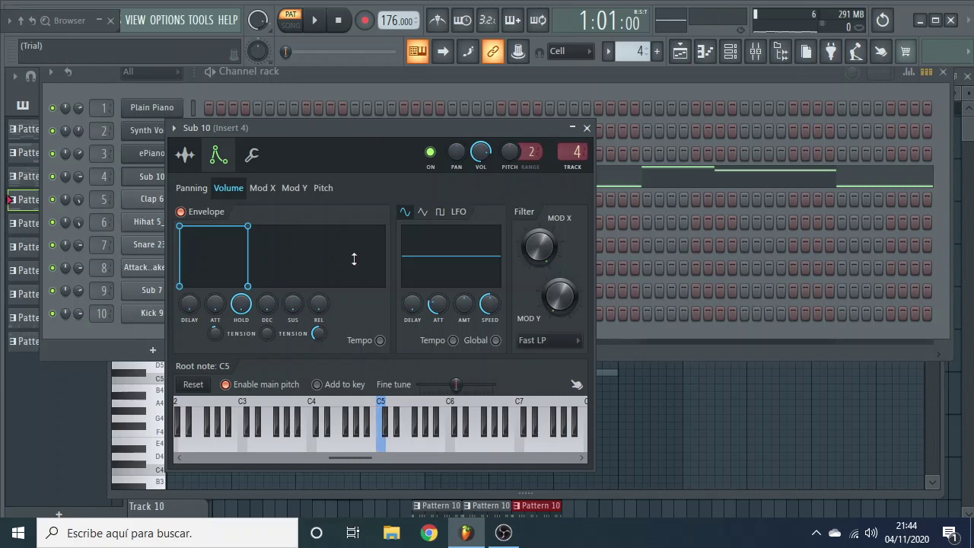
{"action": "left_click", "coordinate": [586, 128]}
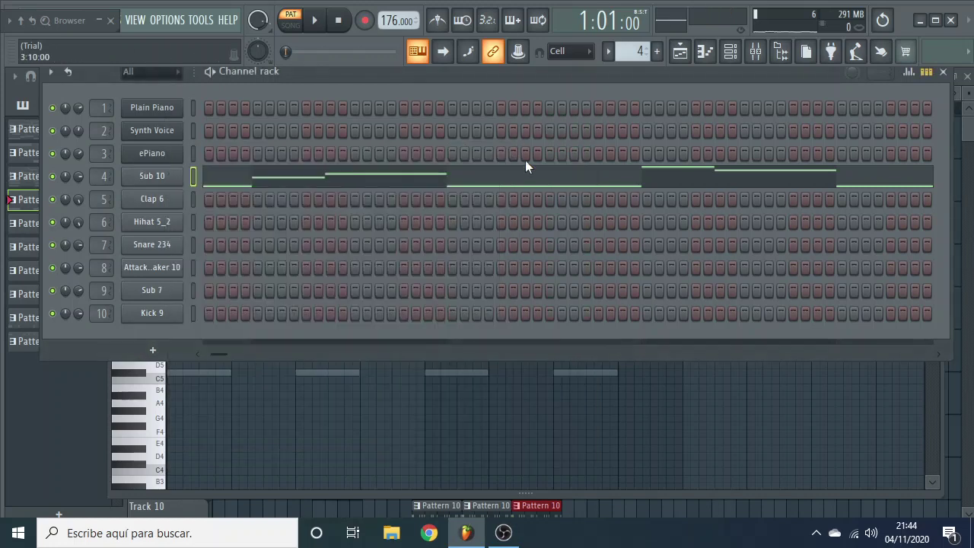
Step: Show the Sub 10 notes in the piano roll and play Pattern 4 with all eight bars in view, then stop it
{"action": "right_click", "coordinate": [161, 183]}
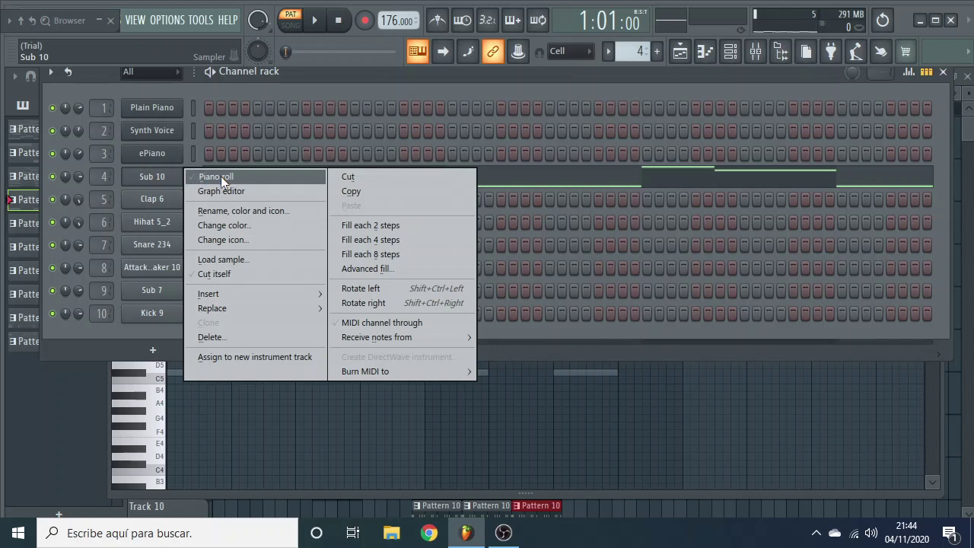
{"action": "left_click", "coordinate": [221, 176]}
{"action": "key", "text": "space"}
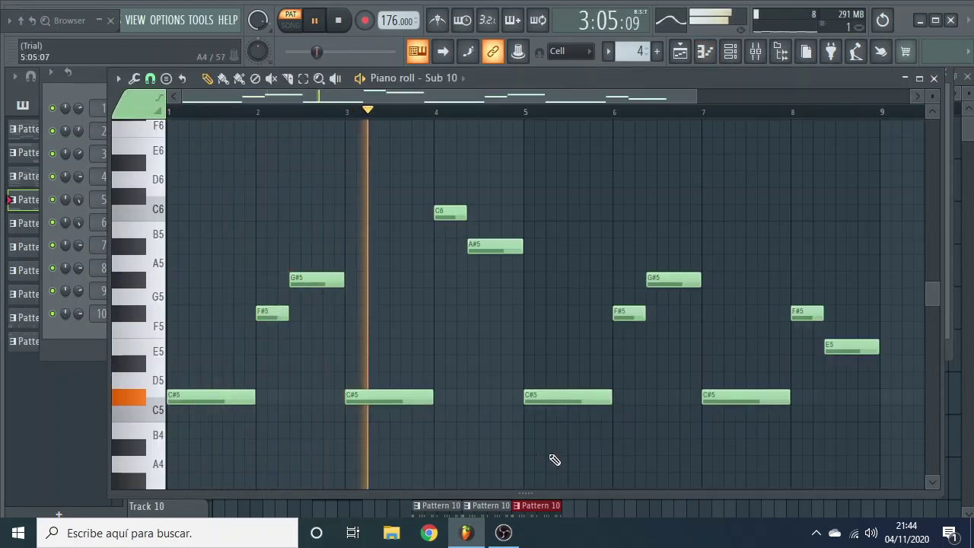
{"action": "scroll", "coordinate": [544, 367], "scroll_direction": "down", "scroll_amount": 3, "text": "ctrl"}
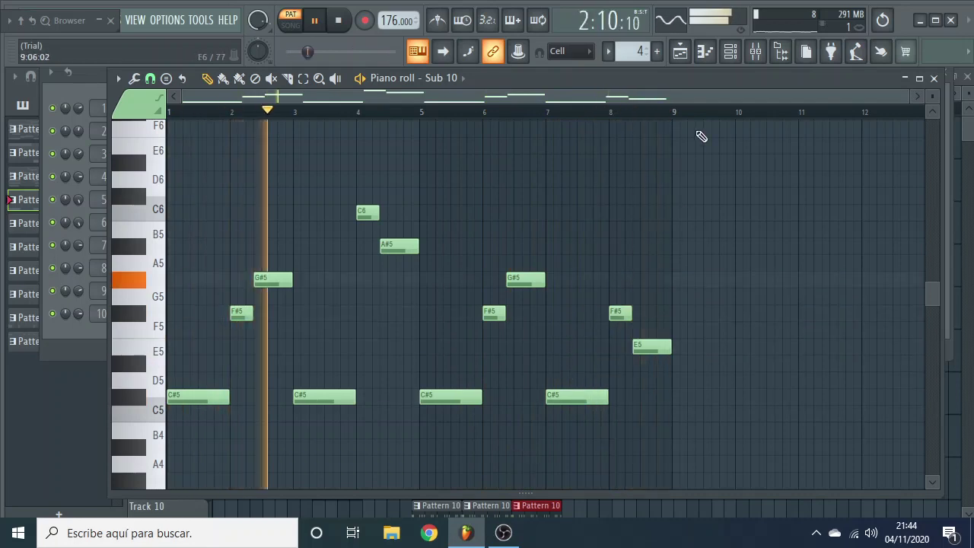
{"action": "key", "text": "space"}
Step: Switch the channel rack to Pattern 5, audition the Clap 6 sample in its sampler and close the sampler
{"action": "left_click", "coordinate": [729, 51]}
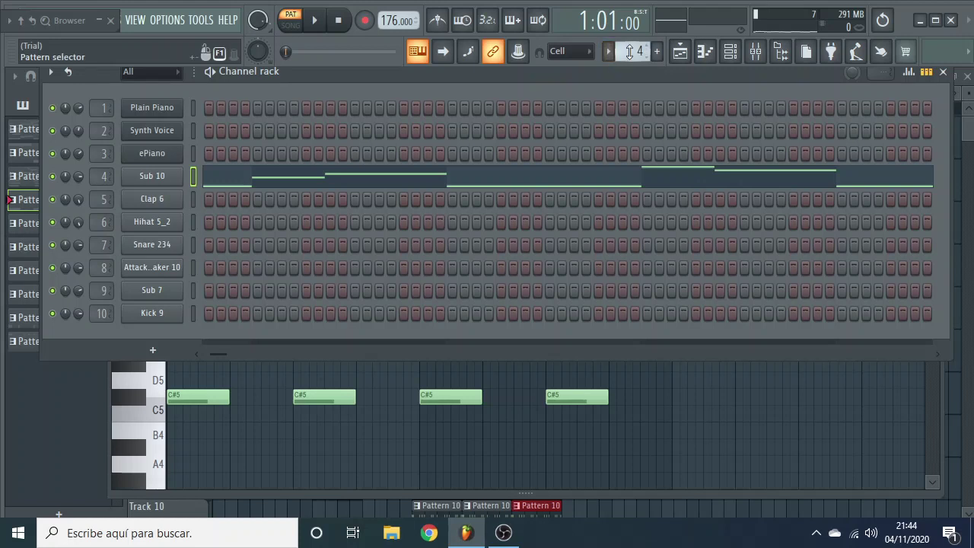
{"action": "scroll", "coordinate": [629, 51], "scroll_direction": "up", "scroll_amount": 1}
{"action": "left_click", "coordinate": [166, 200]}
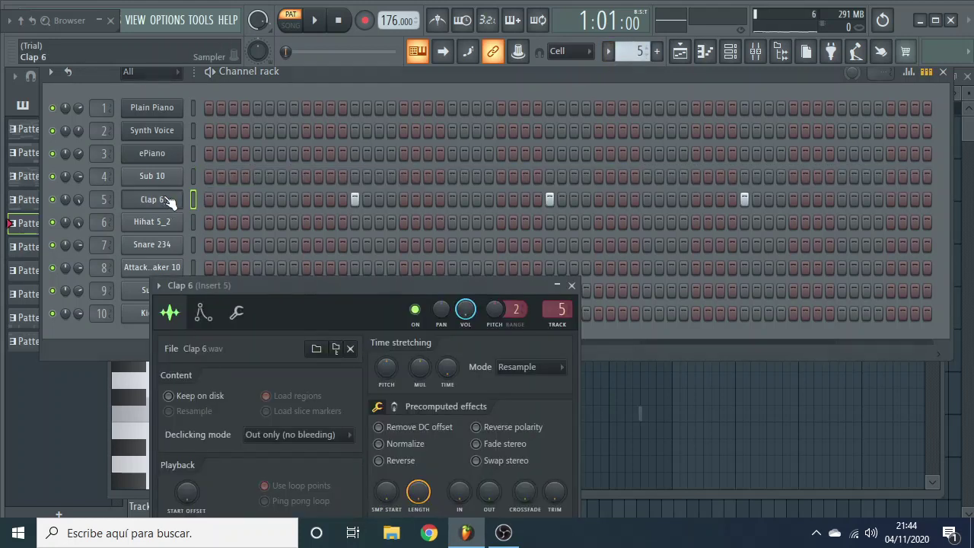
{"action": "left_click_drag", "start_coordinate": [292, 302], "coordinate": [302, 108]}
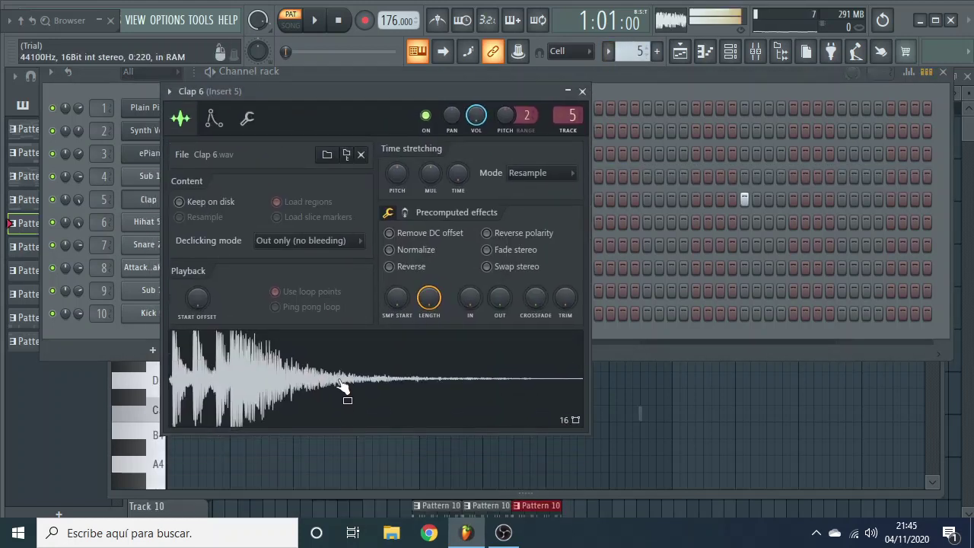
{"action": "left_click", "coordinate": [582, 92]}
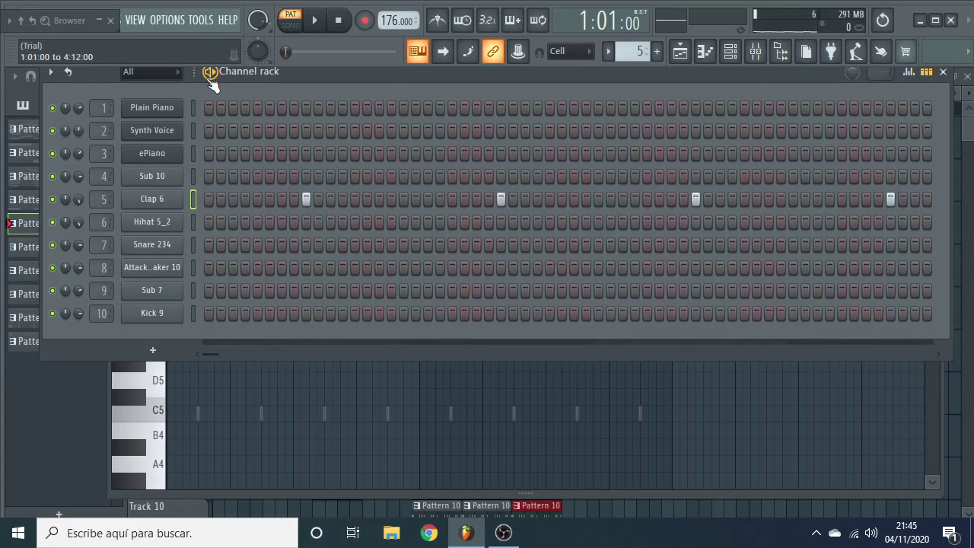
Step: Play the Clap 6 steps of Pattern 5, stop, and open the clap notes in the piano roll
{"action": "key", "text": "space"}
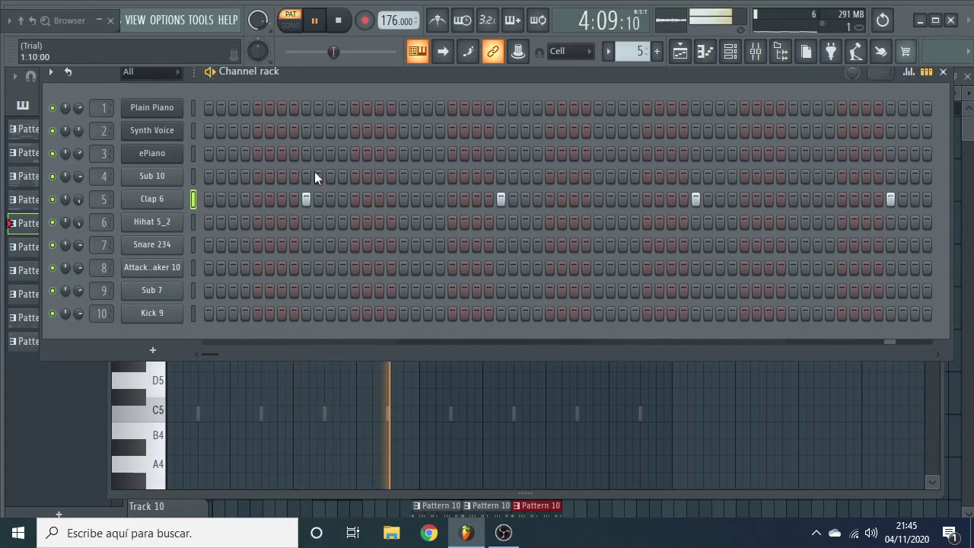
{"action": "key", "text": "space"}
{"action": "right_click", "coordinate": [145, 203]}
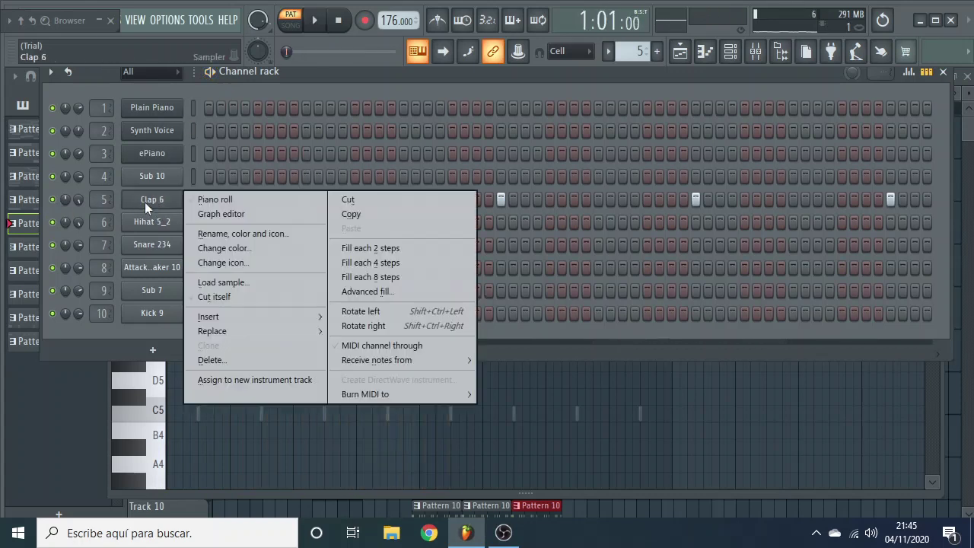
{"action": "left_click", "coordinate": [246, 201]}
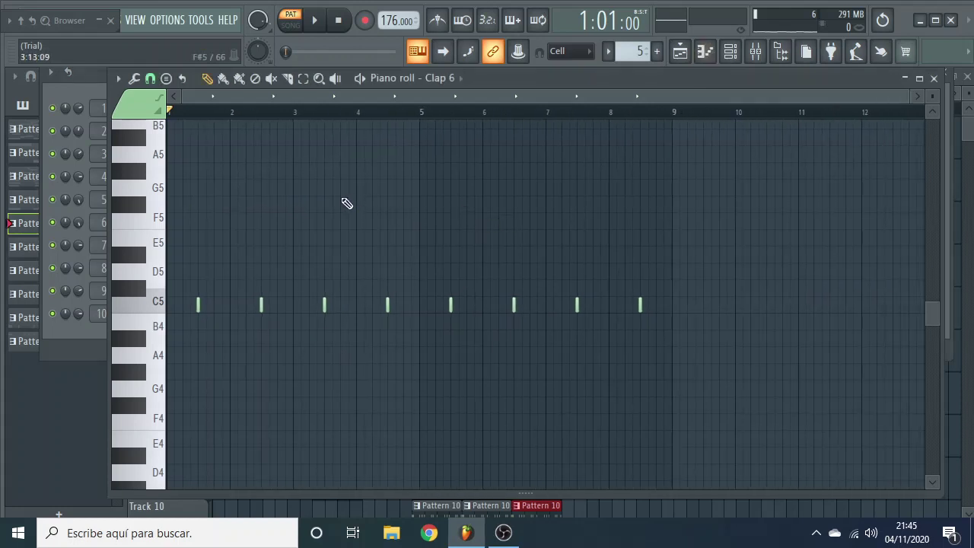
Step: Play the clap notes while trying an extra C5 note at bar 5 and deleting it, then stop playback
{"action": "key", "text": "space"}
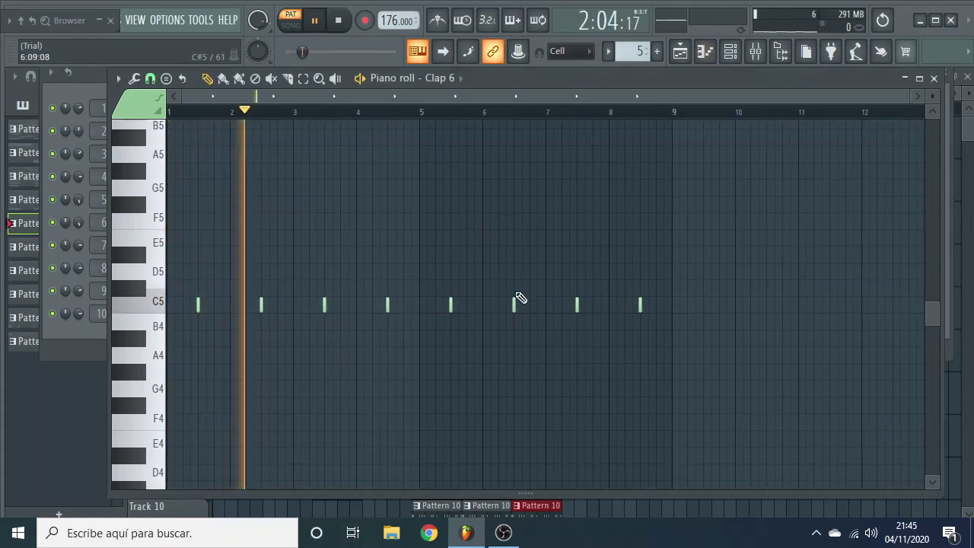
{"action": "left_click", "coordinate": [423, 305]}
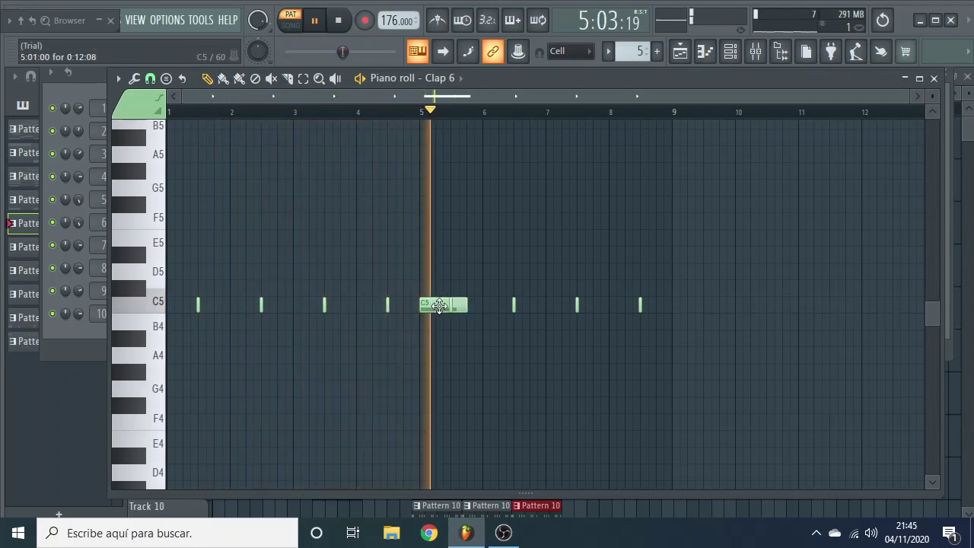
{"action": "right_click", "coordinate": [441, 305]}
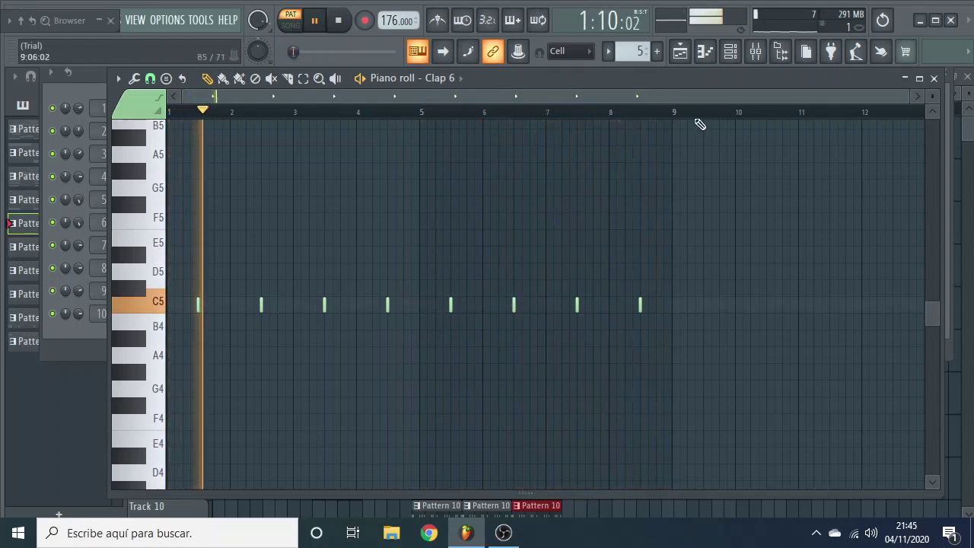
{"action": "key", "text": "space"}
Step: Switch the channel rack to Pattern 6, audition the Hihat 5_2 sample in its sampler and close the sampler
{"action": "left_click", "coordinate": [728, 54]}
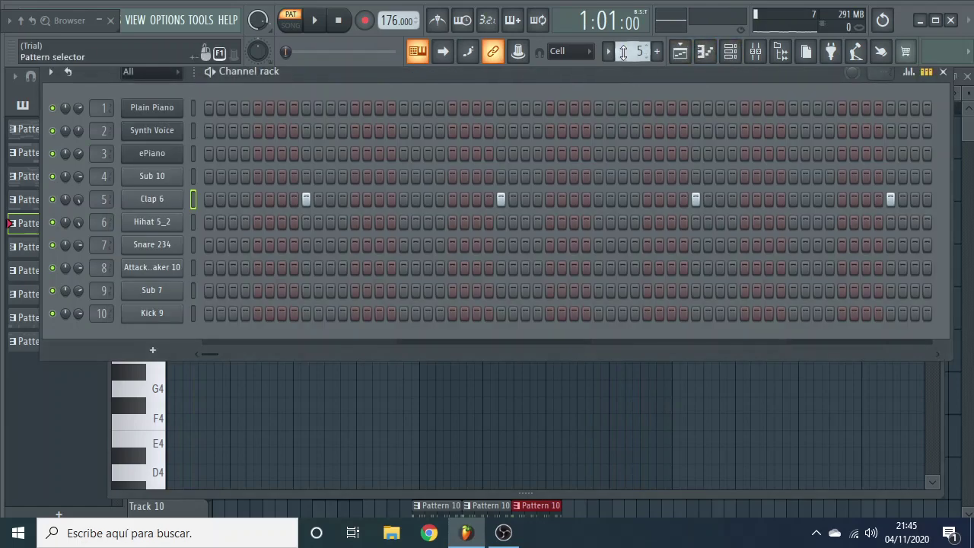
{"action": "scroll", "coordinate": [623, 51], "scroll_direction": "up", "scroll_amount": 1}
{"action": "left_click", "coordinate": [161, 227]}
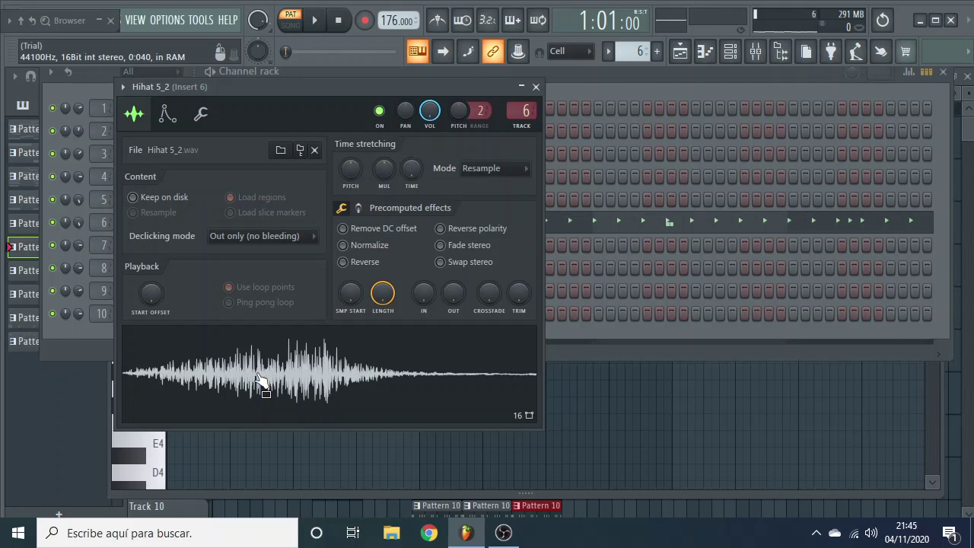
{"action": "left_click", "coordinate": [535, 87]}
Step: Show the Hihat 5_2 notes in the piano roll, play and stop Pattern 6, and return to the channel rack
{"action": "right_click", "coordinate": [168, 222]}
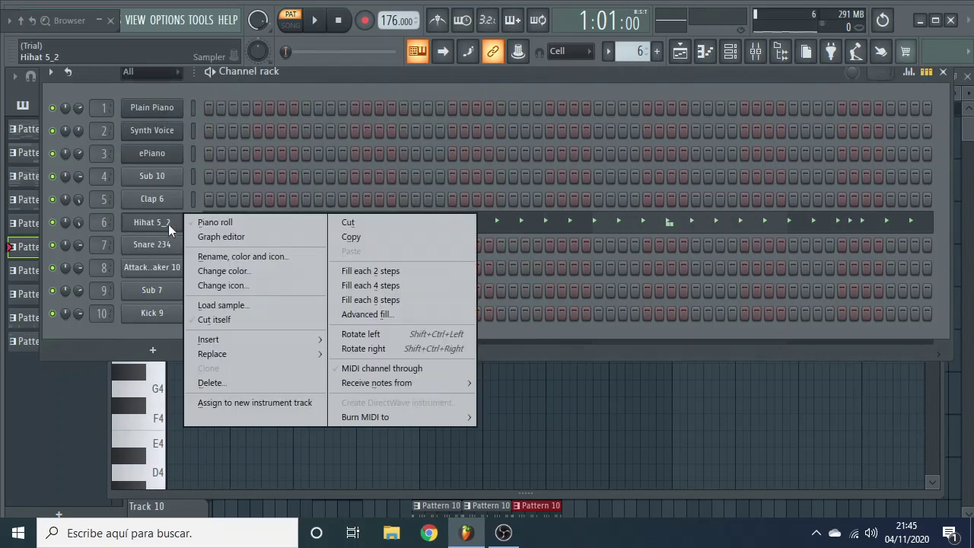
{"action": "left_click", "coordinate": [270, 221]}
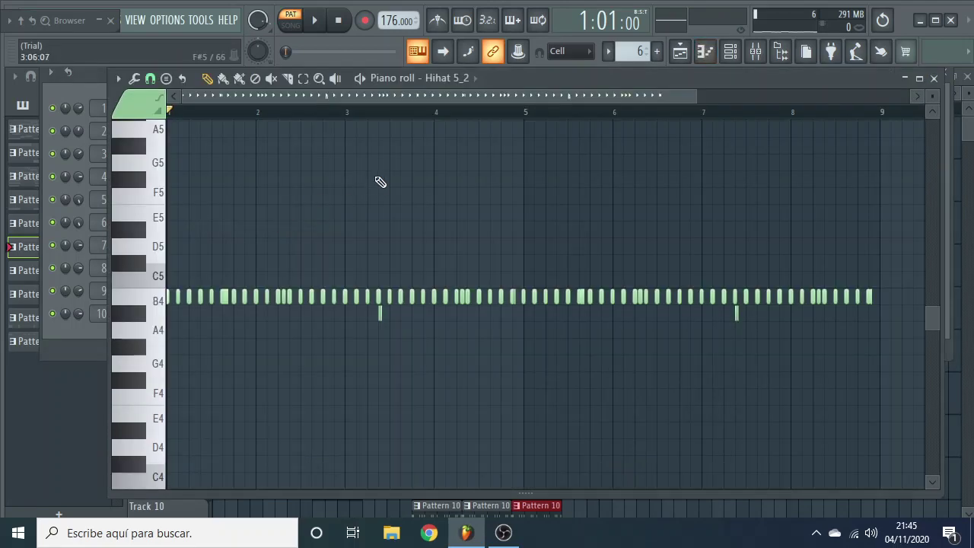
{"action": "key", "text": "space"}
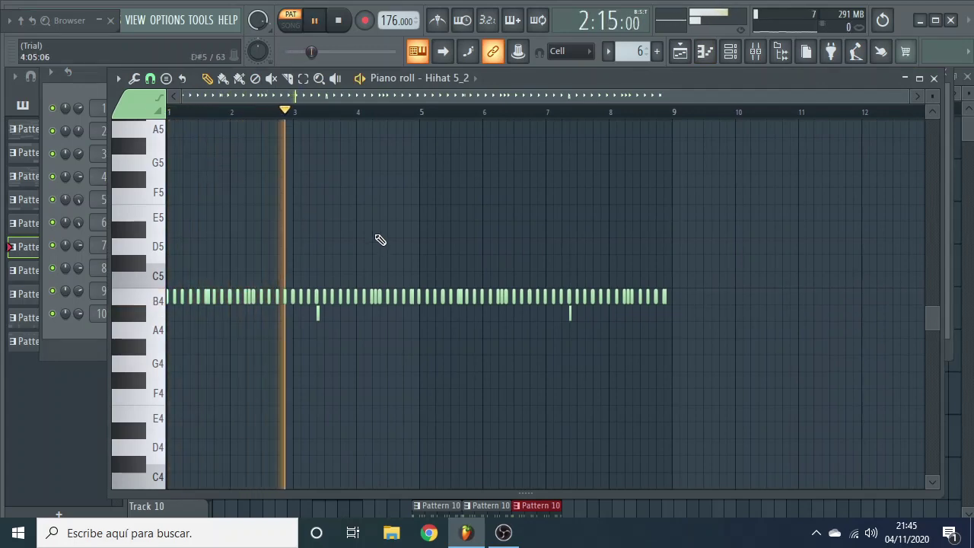
{"action": "key", "text": "space"}
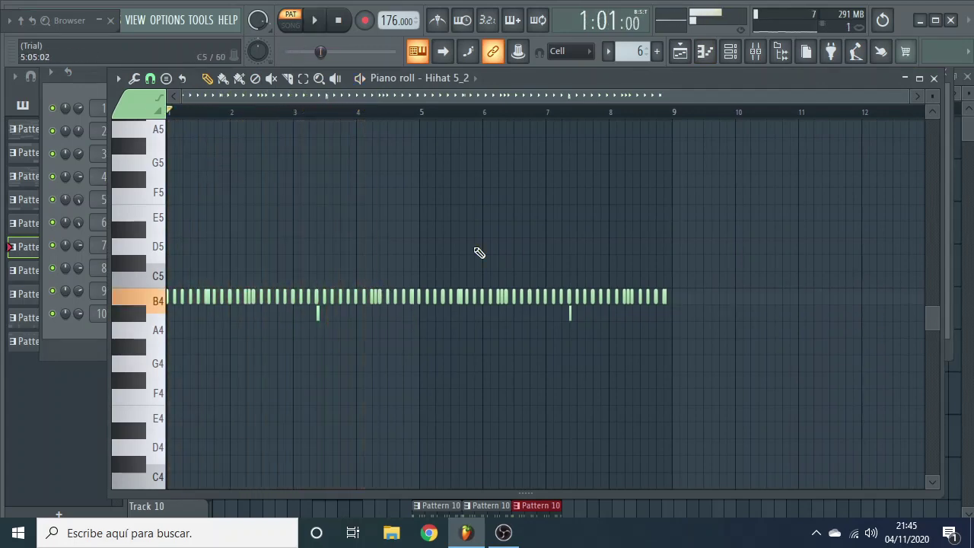
{"action": "left_click", "coordinate": [730, 51]}
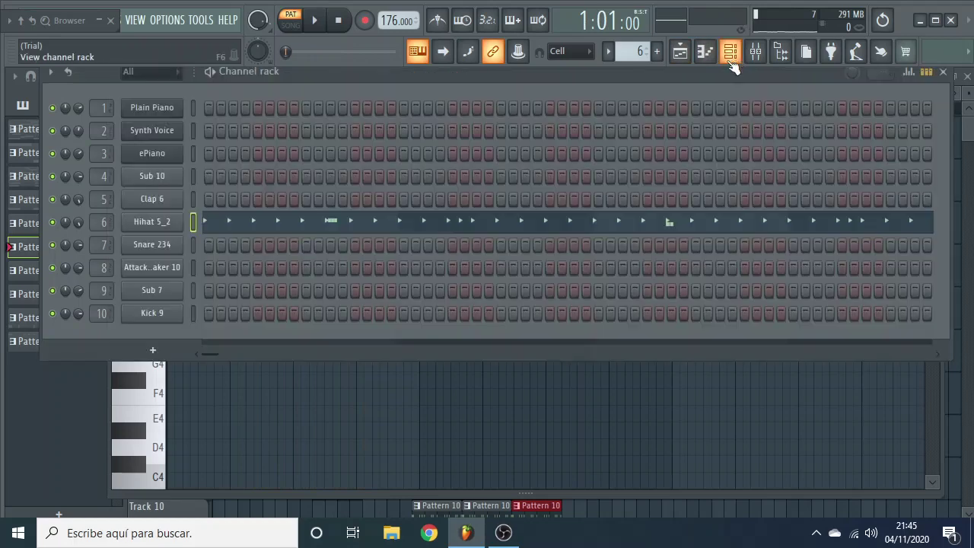
Step: Audition Hihat 5_2 with a shortened sample length in its sampler, set the length back to 100% and close the sampler
{"action": "left_click", "coordinate": [162, 227]}
{"action": "left_click", "coordinate": [166, 115]}
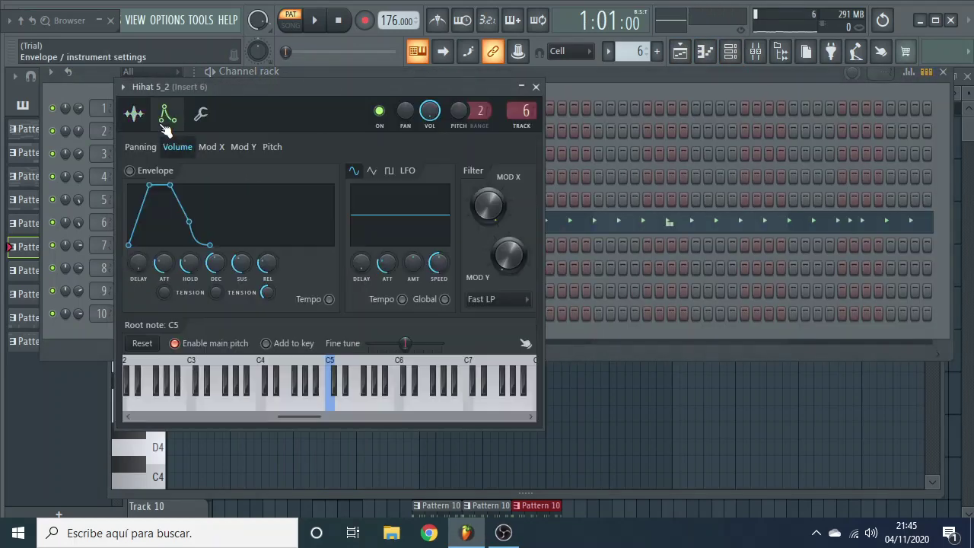
{"action": "left_click", "coordinate": [135, 115]}
{"action": "left_click_drag", "start_coordinate": [383, 292], "coordinate": [382, 296]}
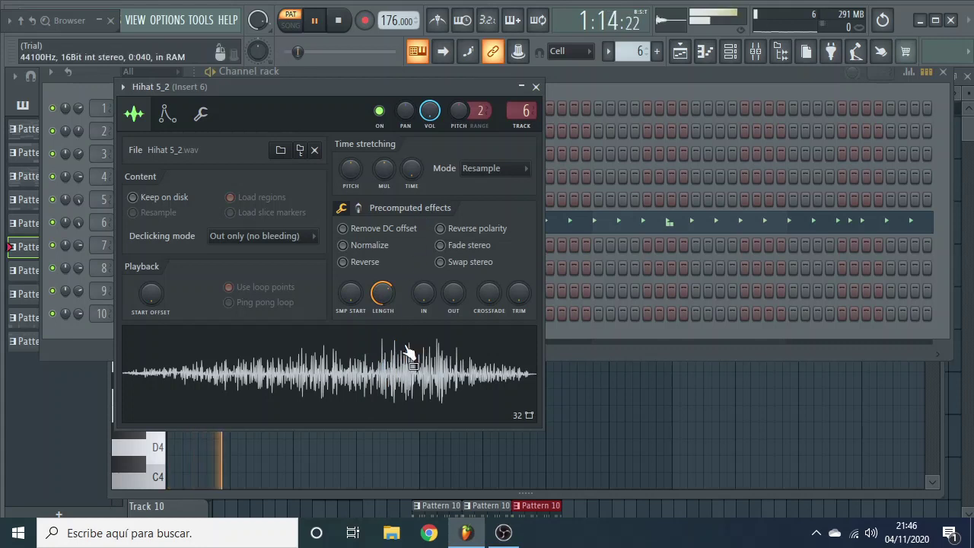
{"action": "key", "text": "space"}
{"action": "mouse_move", "coordinate": [382, 292]}
{"action": "left_mouse_down"}
{"action": "mouse_move", "coordinate": [395, 295]}
{"action": "mouse_move", "coordinate": [385, 298]}
{"action": "left_mouse_up"}
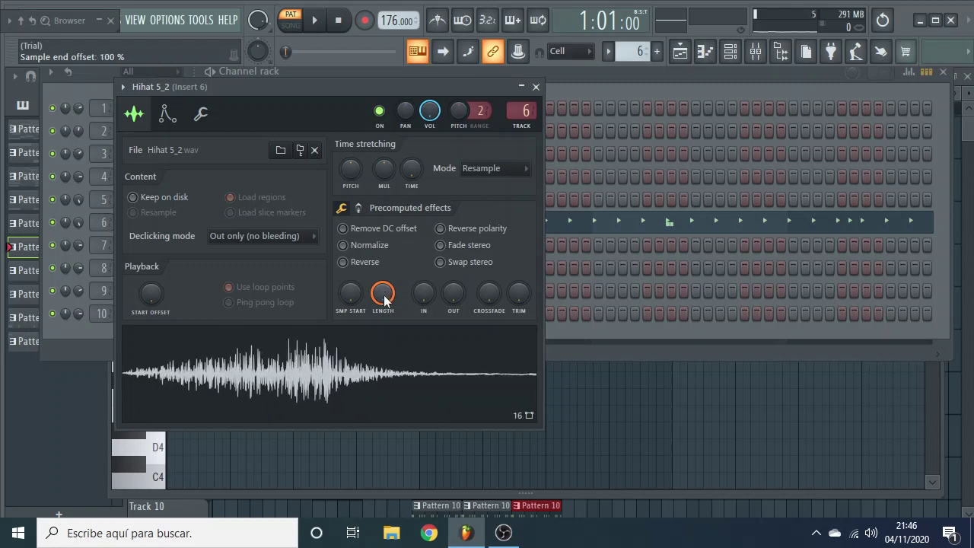
{"action": "left_click", "coordinate": [537, 88]}
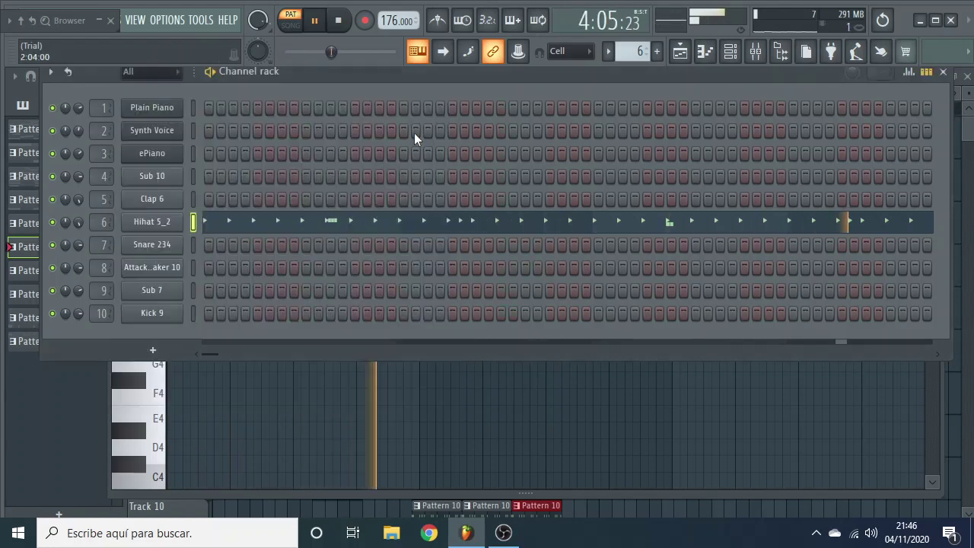
Step: Stop playback, reopen the Hihat 5_2 notes in the piano roll, then play them through and stop again
{"action": "key", "text": "space"}
{"action": "right_click", "coordinate": [178, 222]}
{"action": "left_click", "coordinate": [208, 225]}
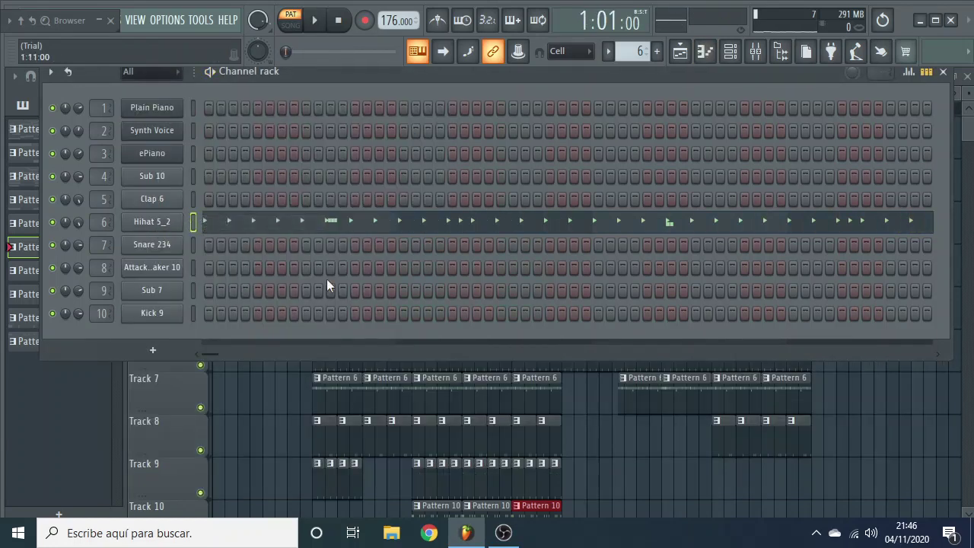
{"action": "left_click", "coordinate": [704, 51]}
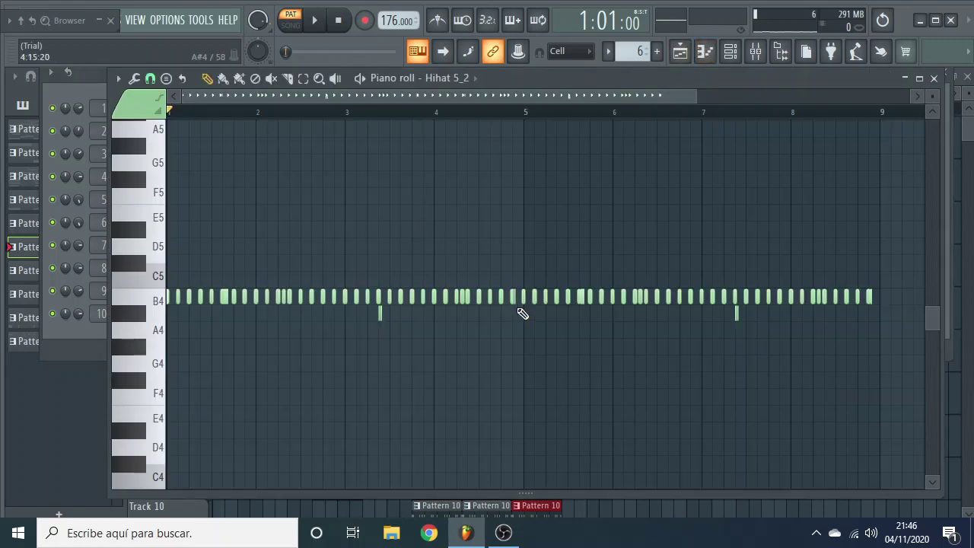
{"action": "scroll", "coordinate": [522, 313], "scroll_direction": "down", "scroll_amount": 2}
{"action": "scroll", "coordinate": [388, 312], "scroll_direction": "up", "scroll_amount": 4}
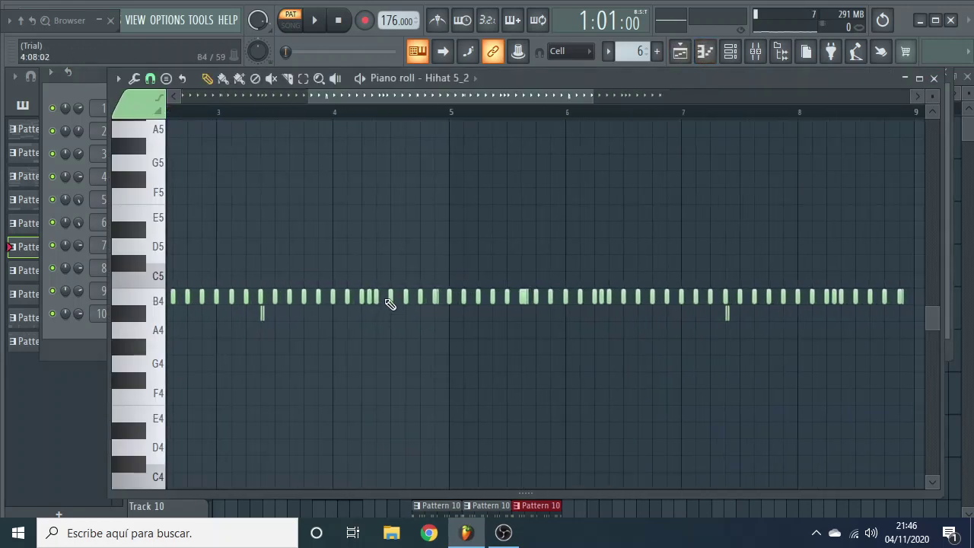
{"action": "left_click_drag", "start_coordinate": [420, 99], "coordinate": [140, 81]}
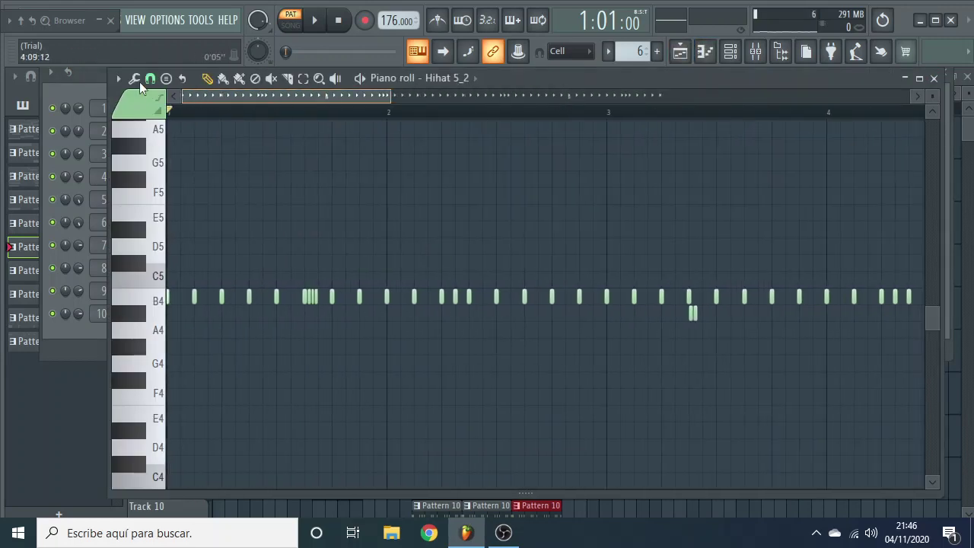
{"action": "key", "text": "space"}
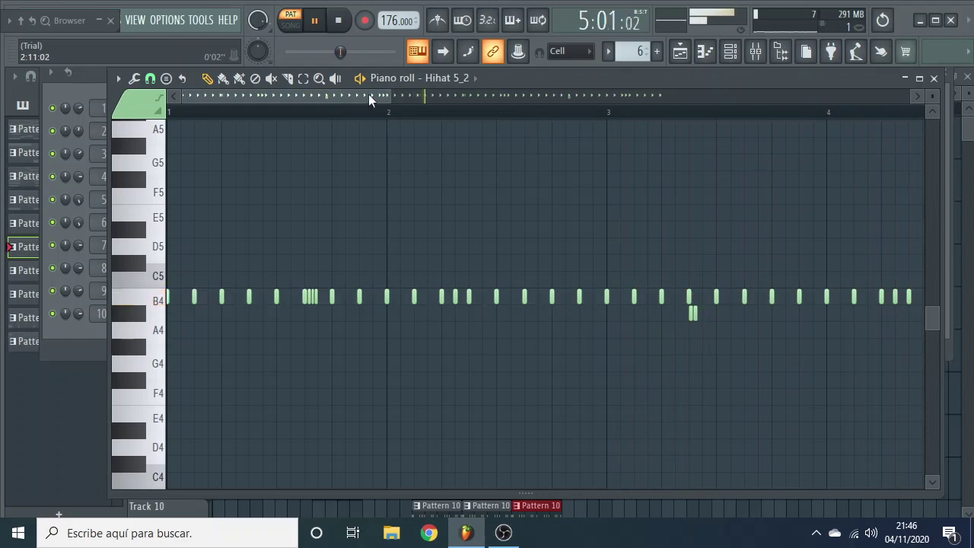
{"action": "left_click_drag", "start_coordinate": [368, 94], "coordinate": [562, 124]}
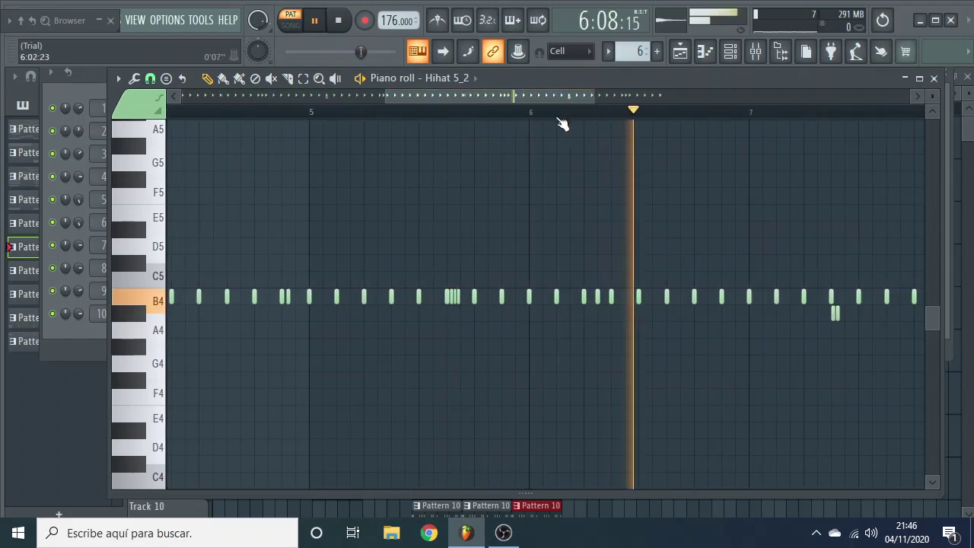
{"action": "key", "text": "space"}
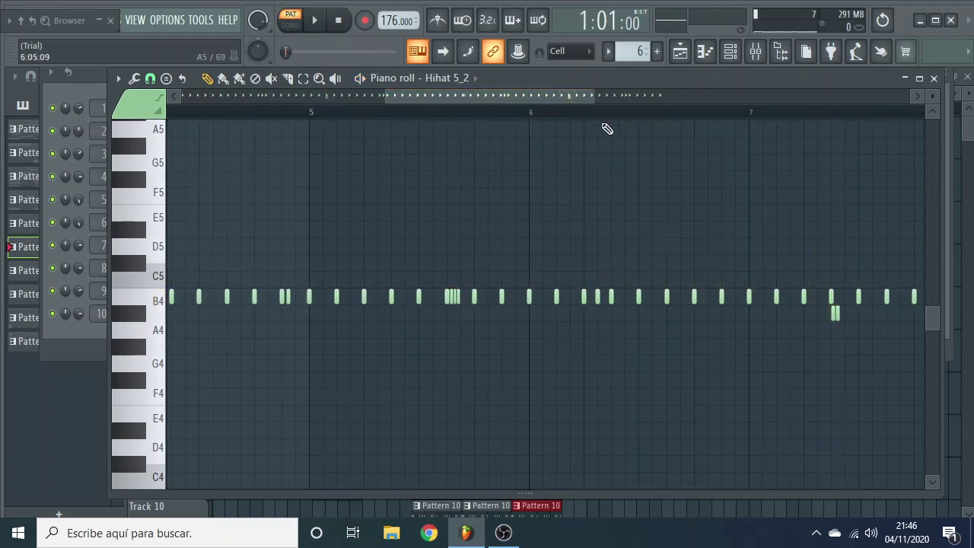
Step: Switch the channel rack to Pattern 7, audition the Snare 234 sample in its sampler and close the sampler
{"action": "left_click", "coordinate": [735, 63]}
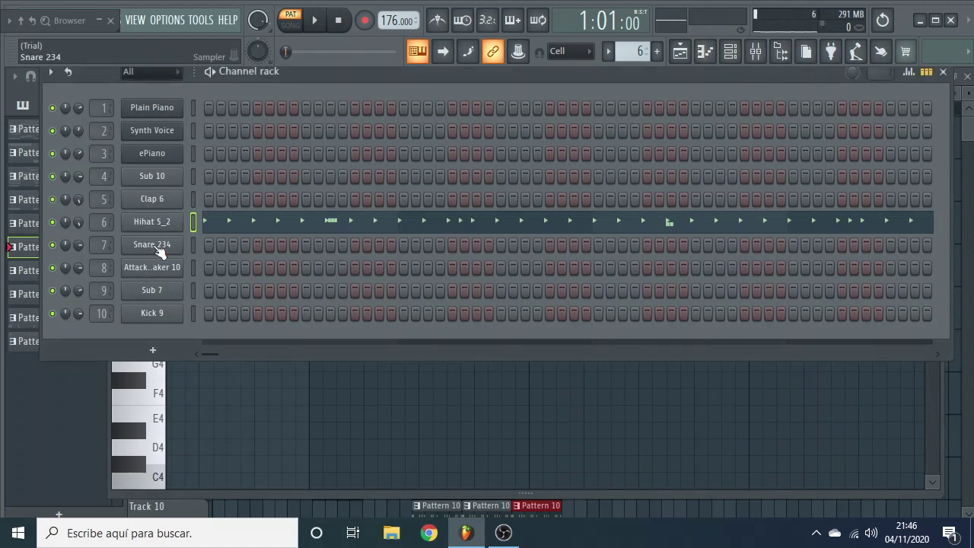
{"action": "scroll", "coordinate": [630, 51], "scroll_direction": "up", "scroll_amount": 1}
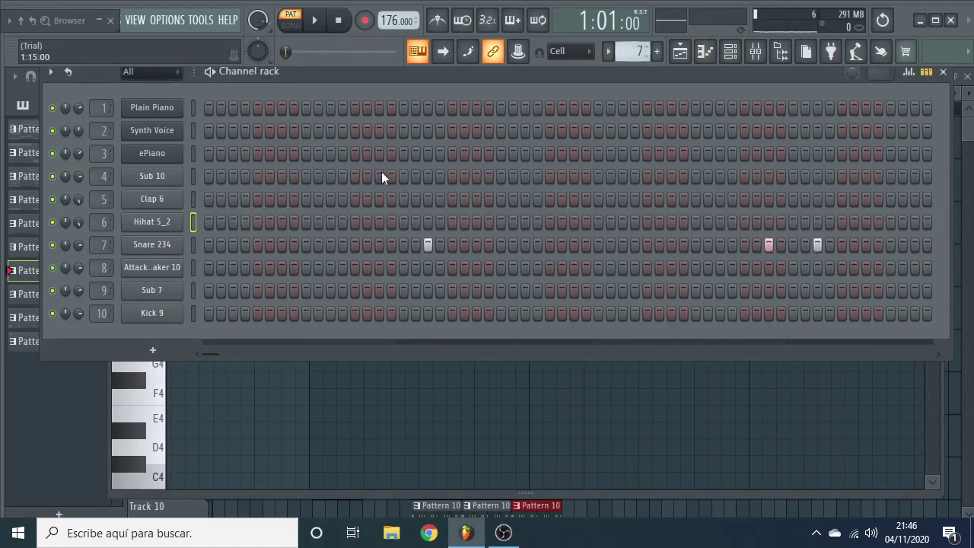
{"action": "left_click", "coordinate": [156, 244]}
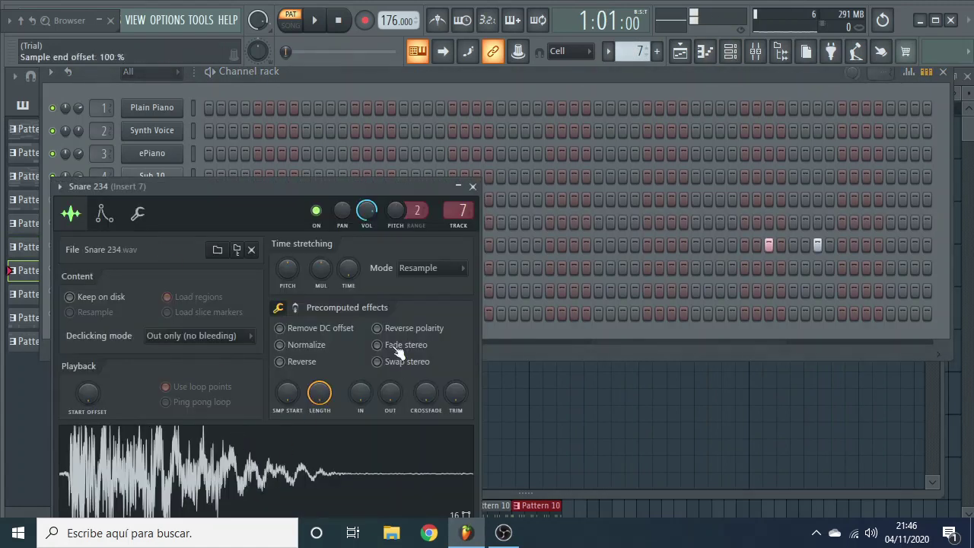
{"action": "left_click", "coordinate": [472, 186]}
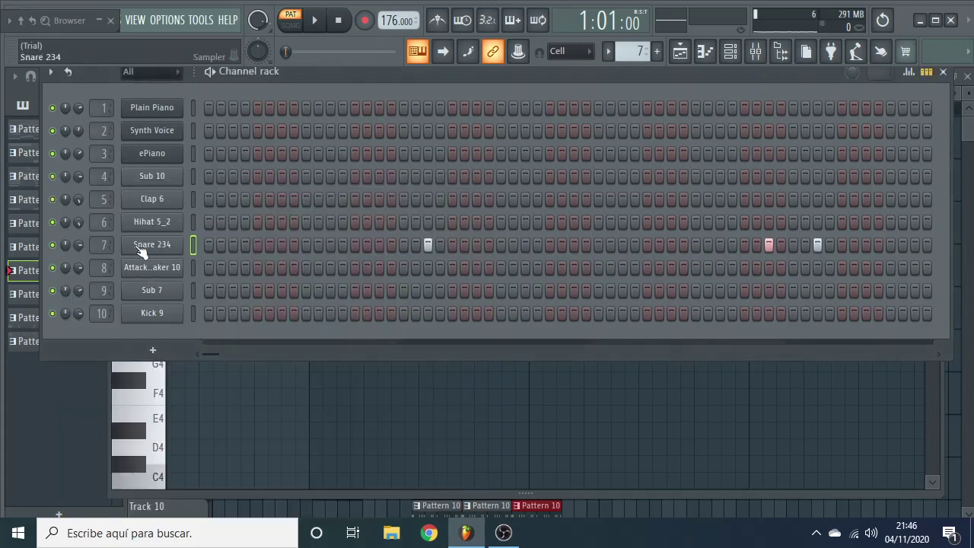
Step: Show the Snare 234 notes in the piano roll, then play and stop Pattern 7
{"action": "right_click", "coordinate": [139, 246]}
{"action": "left_click", "coordinate": [227, 242]}
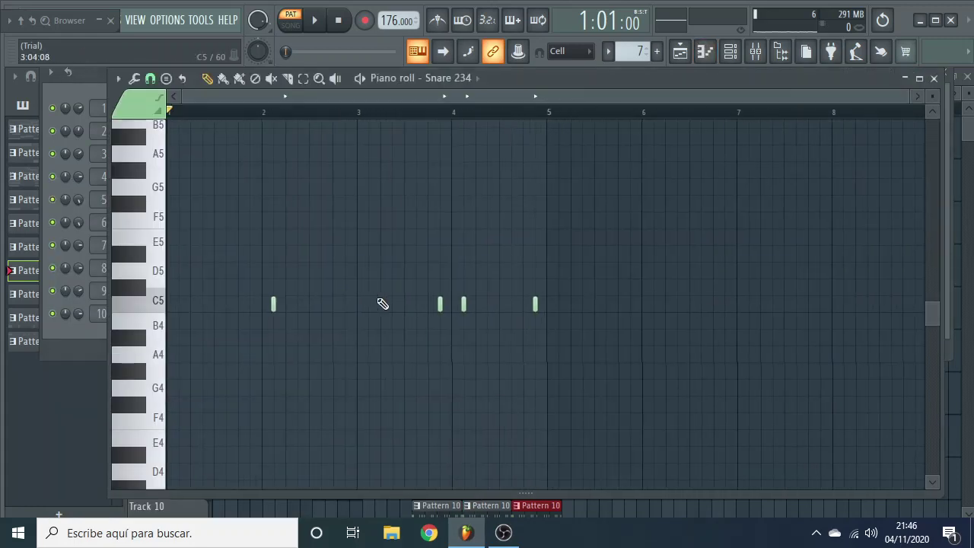
{"action": "key", "text": "space"}
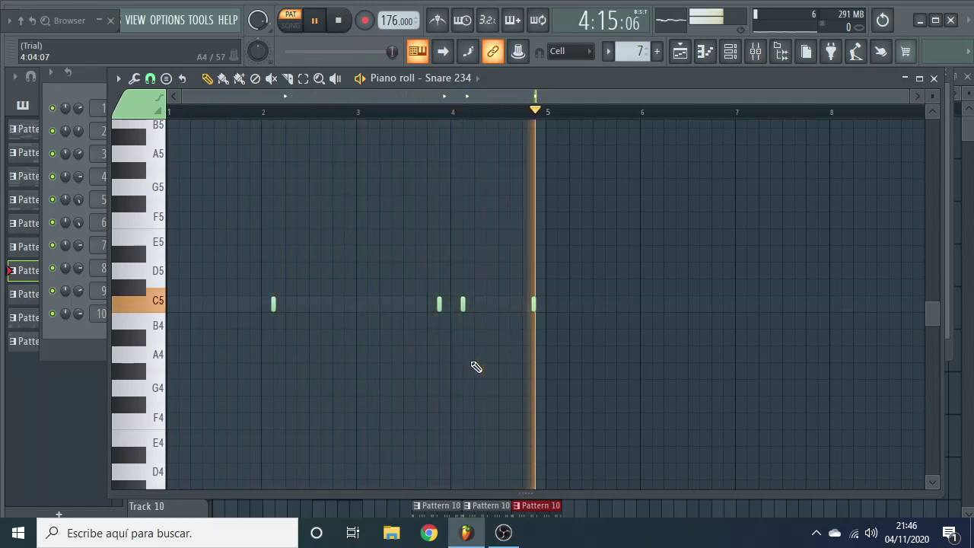
{"action": "key", "text": "space"}
Step: Switch the channel rack to Pattern 8, audition the Attack Shaker 10 sample in its sampler and close the sampler
{"action": "left_click", "coordinate": [730, 51]}
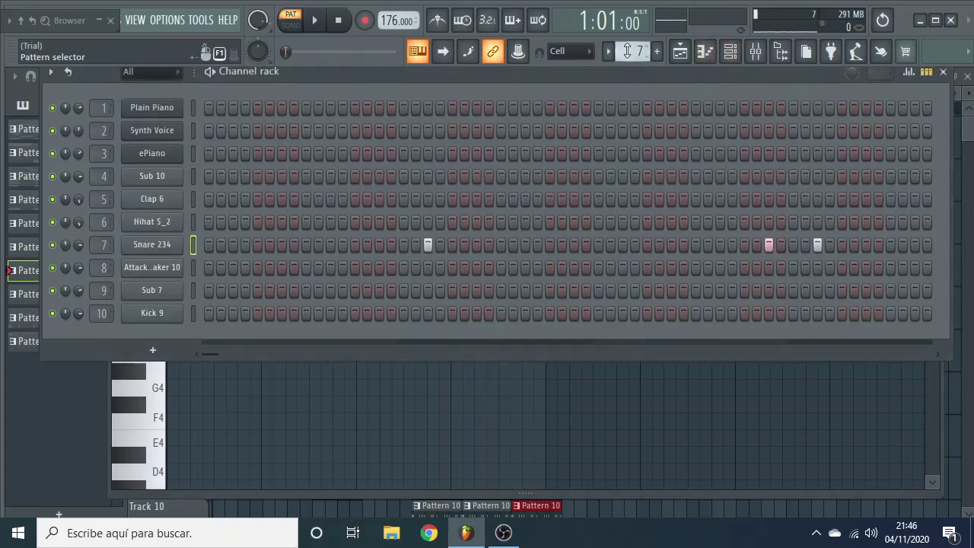
{"action": "scroll", "coordinate": [628, 50], "scroll_direction": "up", "scroll_amount": 1}
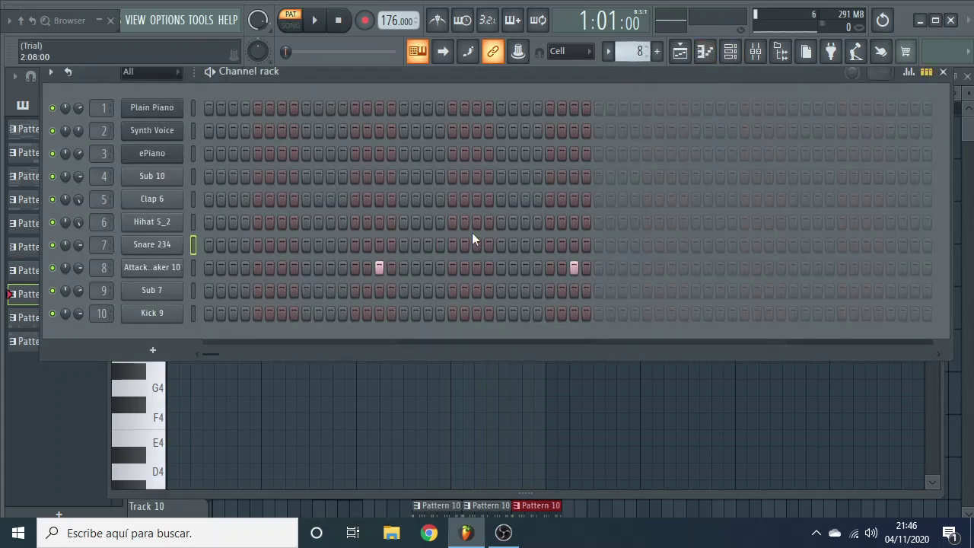
{"action": "left_click", "coordinate": [159, 268]}
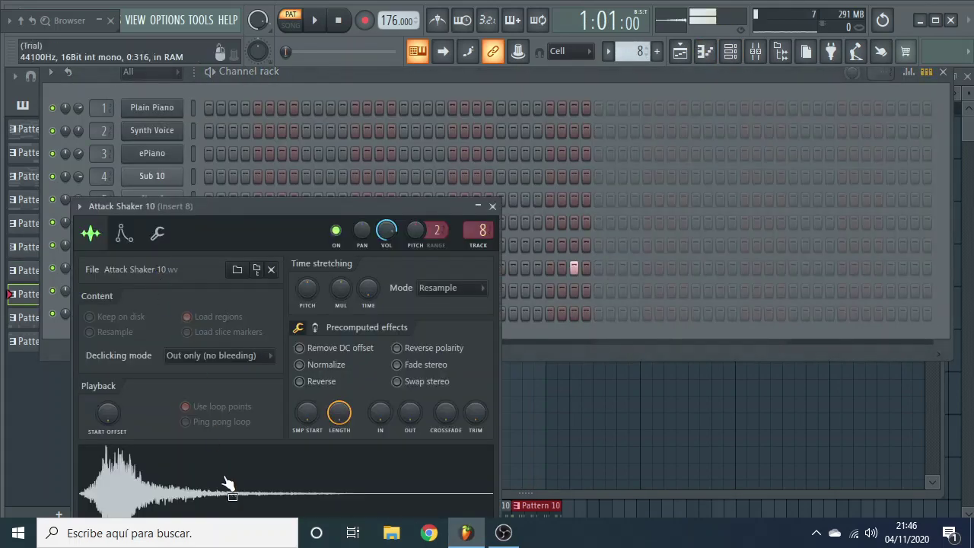
{"action": "left_click", "coordinate": [492, 207]}
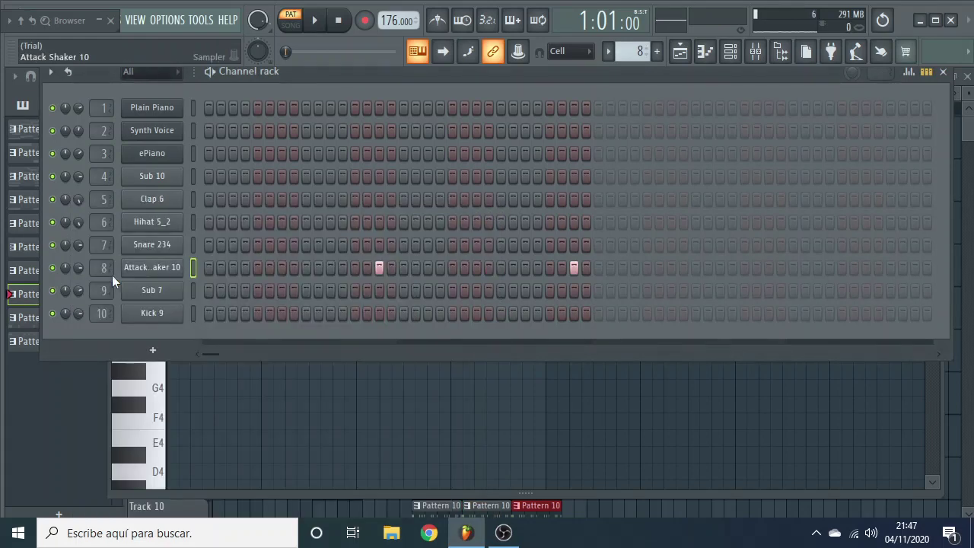
Step: Show the Attack Shaker 10 notes in the piano roll, then play and stop Pattern 8
{"action": "right_click", "coordinate": [181, 262]}
{"action": "left_click", "coordinate": [228, 267]}
{"action": "key", "text": "space"}
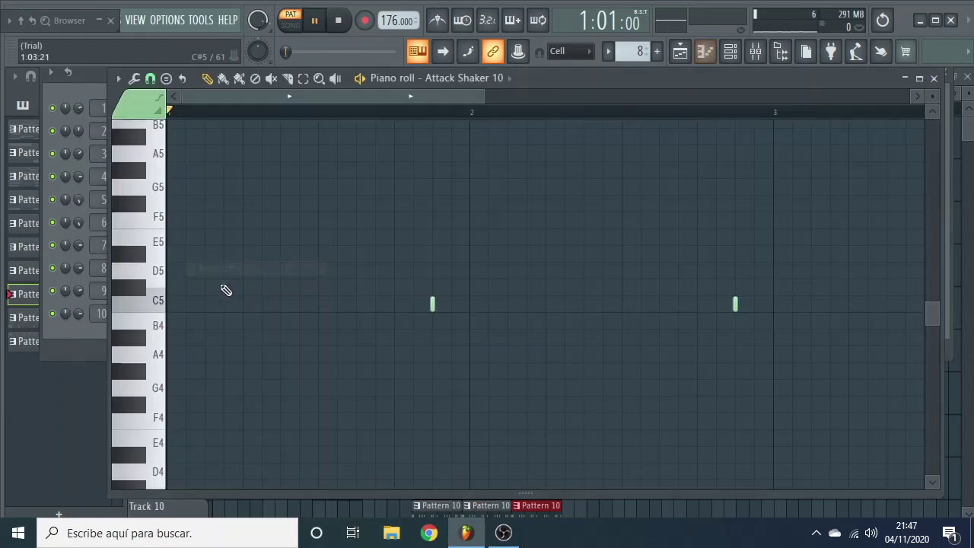
{"action": "scroll", "coordinate": [318, 289], "scroll_direction": "down", "scroll_amount": 4}
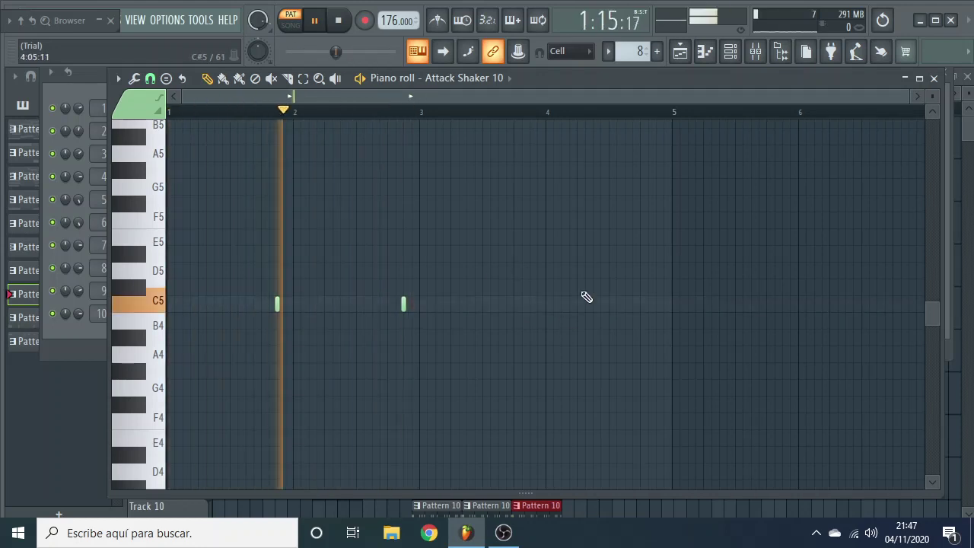
{"action": "key", "text": "space"}
Step: Switch the channel rack to Pattern 9, audition the Sub 7 sample in its sampler and close the sampler
{"action": "left_click", "coordinate": [729, 52]}
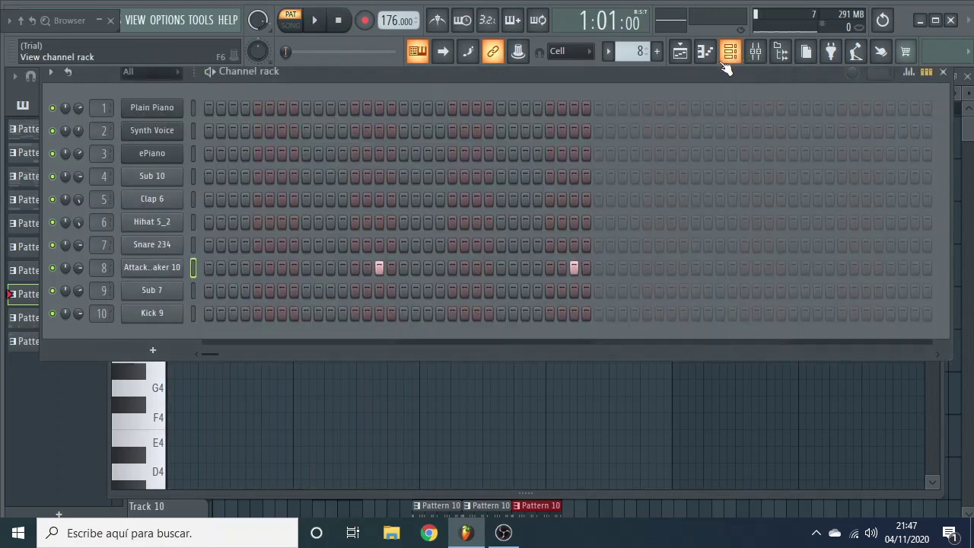
{"action": "scroll", "coordinate": [643, 51], "scroll_direction": "down", "scroll_amount": 1}
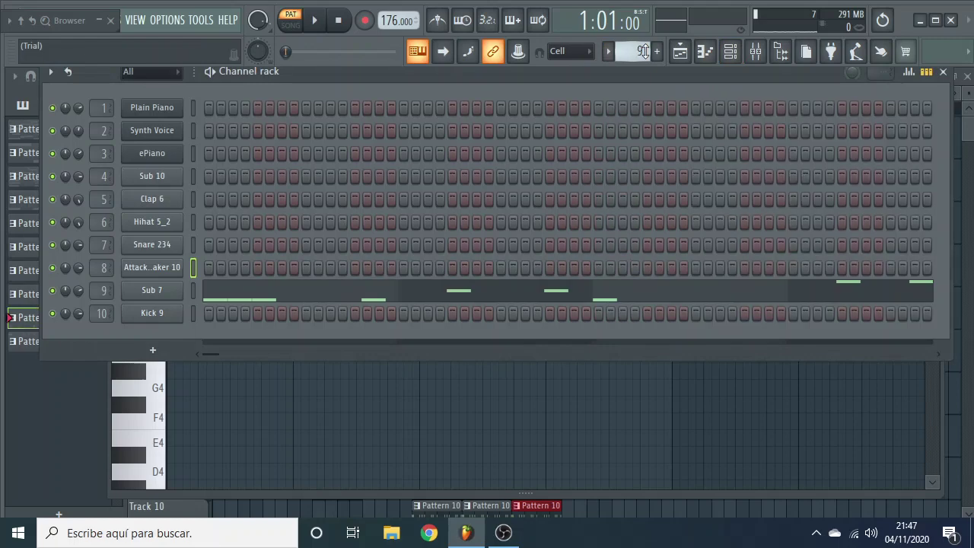
{"action": "left_click", "coordinate": [162, 296]}
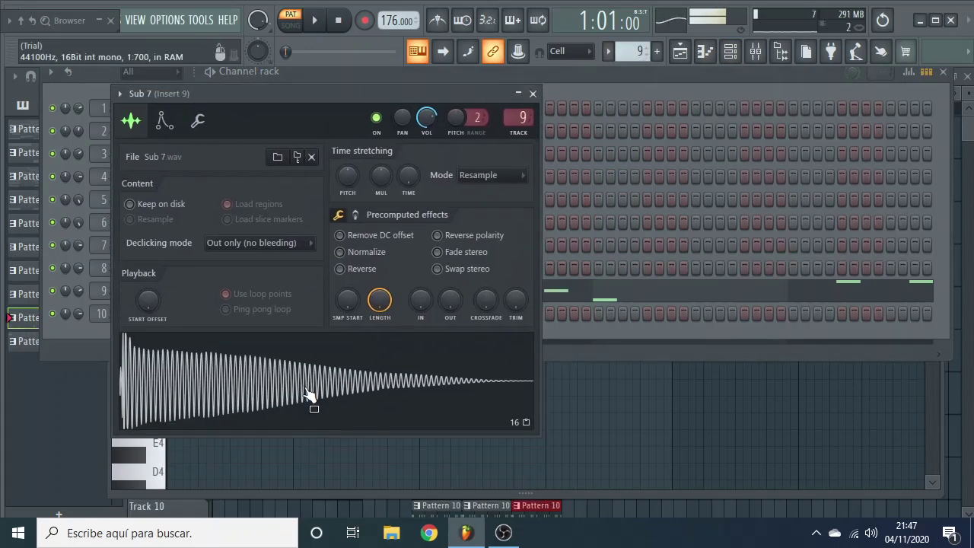
{"action": "left_click", "coordinate": [534, 92]}
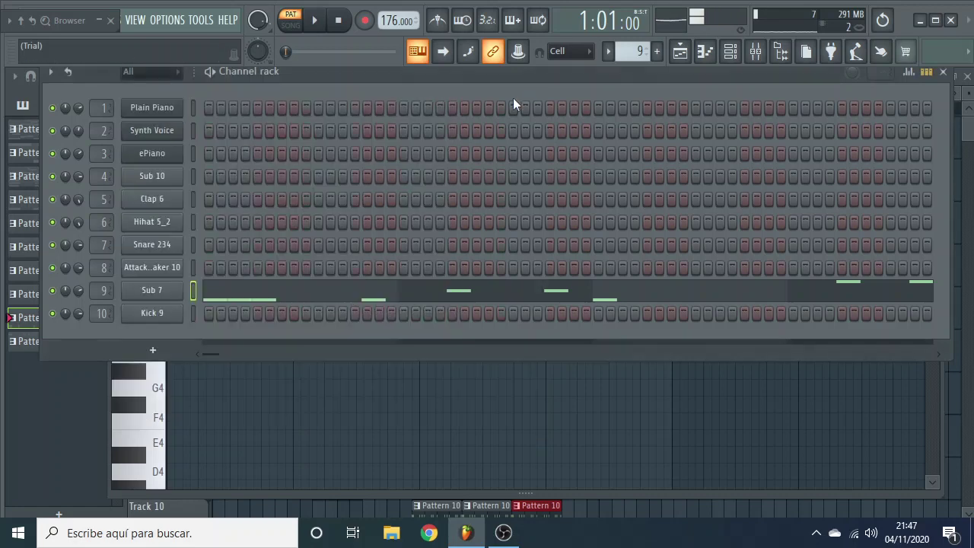
Step: Show all the Sub 7 notes in the piano roll, then play Pattern 9 through and stop it
{"action": "right_click", "coordinate": [125, 291]}
{"action": "left_click", "coordinate": [211, 291]}
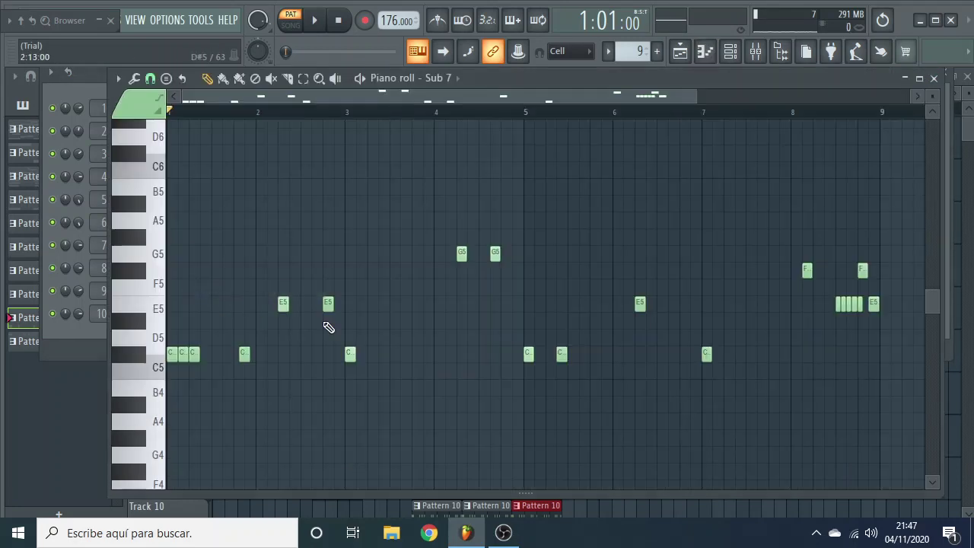
{"action": "scroll", "coordinate": [329, 327], "scroll_direction": "down", "scroll_amount": 2}
{"action": "key", "text": "space"}
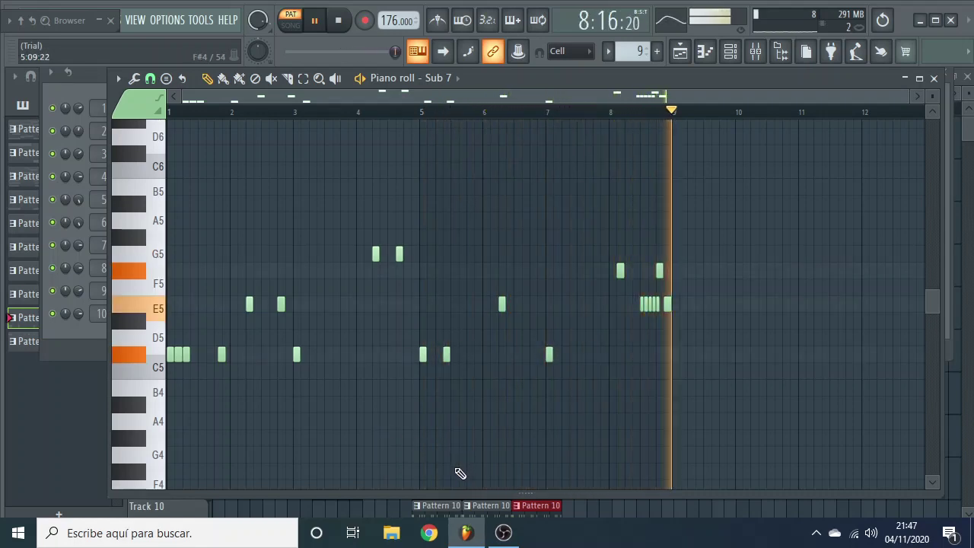
{"action": "key", "text": "space"}
Step: Switch the channel rack to Pattern 10, audition the Kick 9 sample in its sampler and close the sampler
{"action": "left_click", "coordinate": [731, 52]}
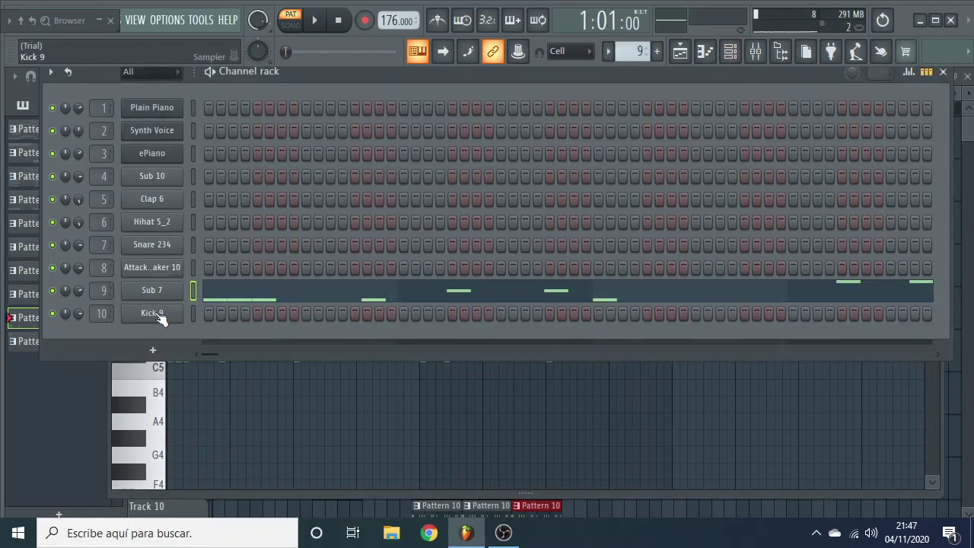
{"action": "scroll", "coordinate": [618, 52], "scroll_direction": "up", "scroll_amount": 1}
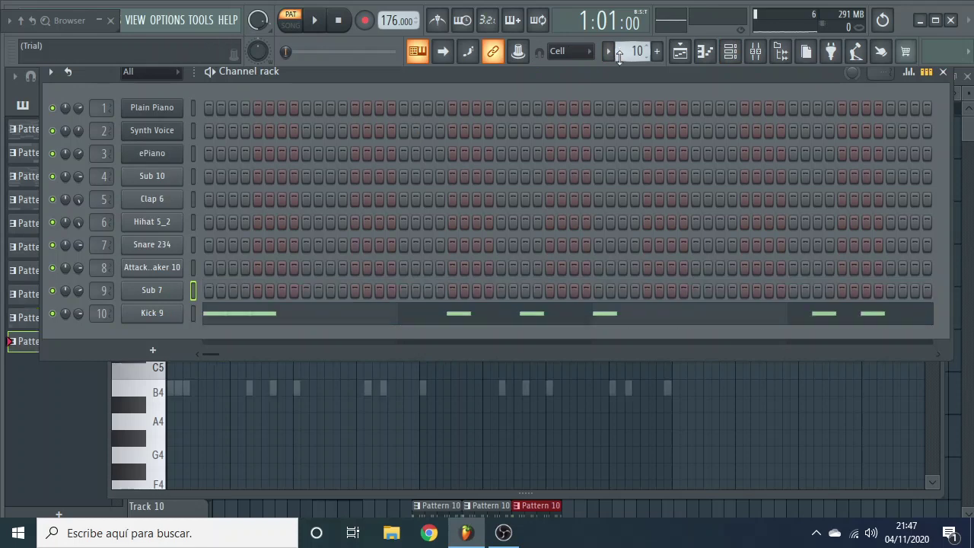
{"action": "left_click", "coordinate": [160, 318]}
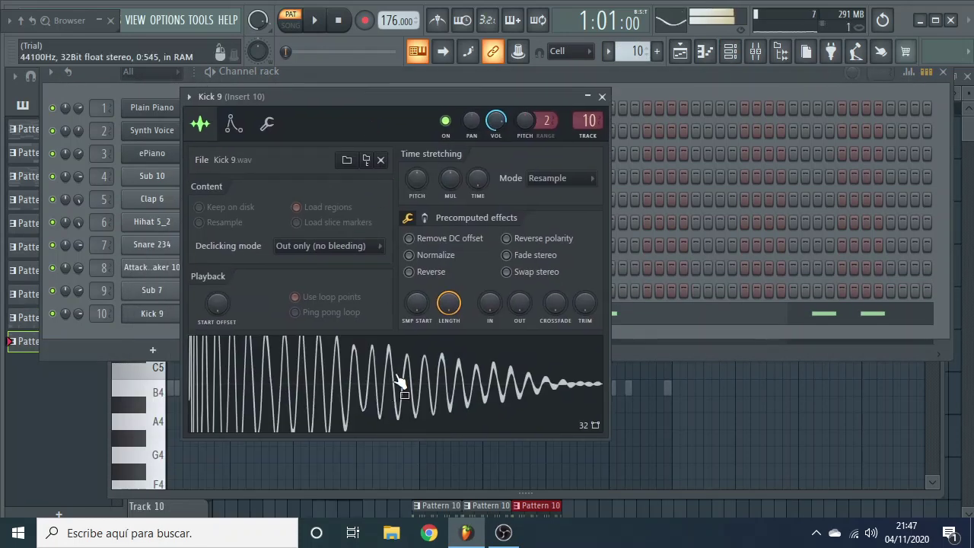
{"action": "left_click", "coordinate": [603, 96]}
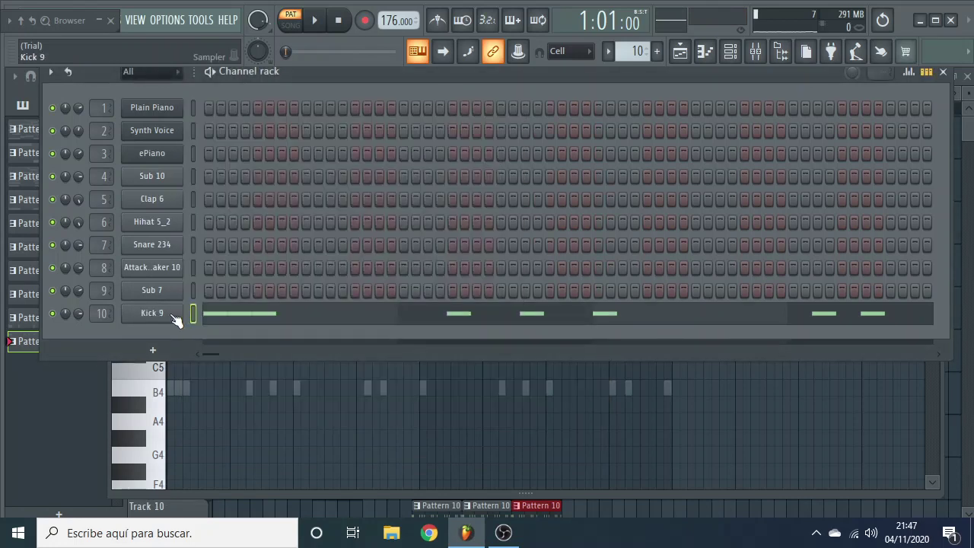
Step: Show the Kick 9 notes in the piano roll, then play Pattern 10 through and stop it
{"action": "right_click", "coordinate": [174, 316]}
{"action": "left_click", "coordinate": [222, 303]}
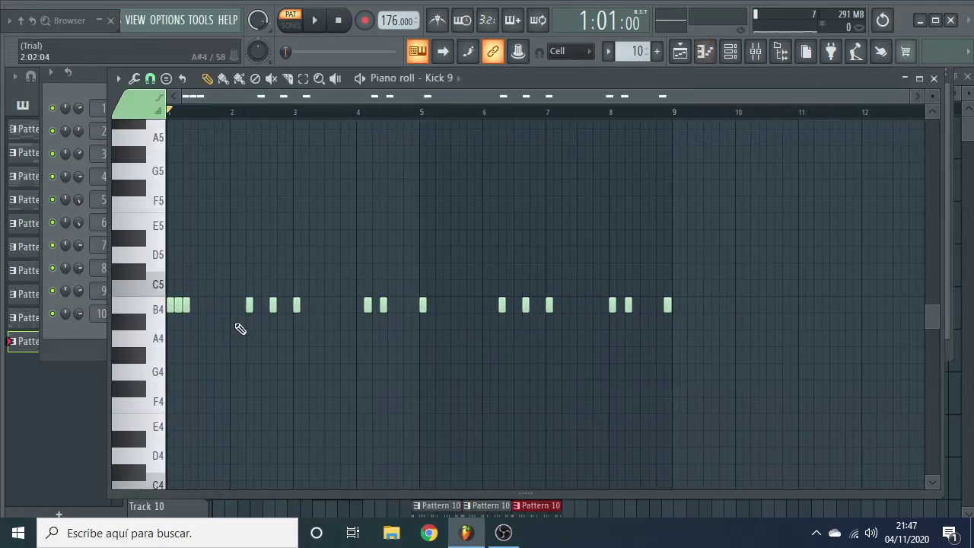
{"action": "key", "text": "space"}
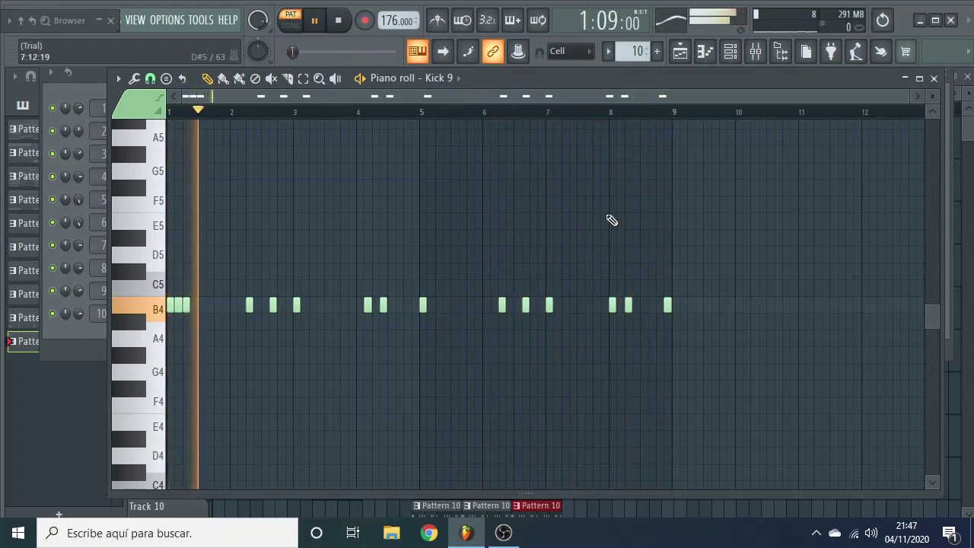
{"action": "key", "text": "space"}
Step: Return to the playlist and look over the pattern clips arranged on Tracks 1 to 10
{"action": "left_click", "coordinate": [734, 51]}
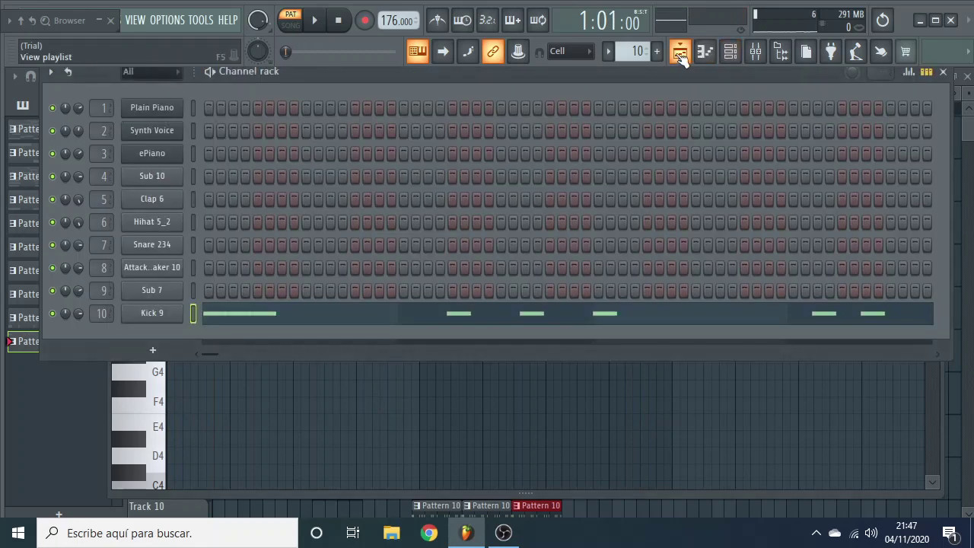
{"action": "left_click", "coordinate": [680, 53]}
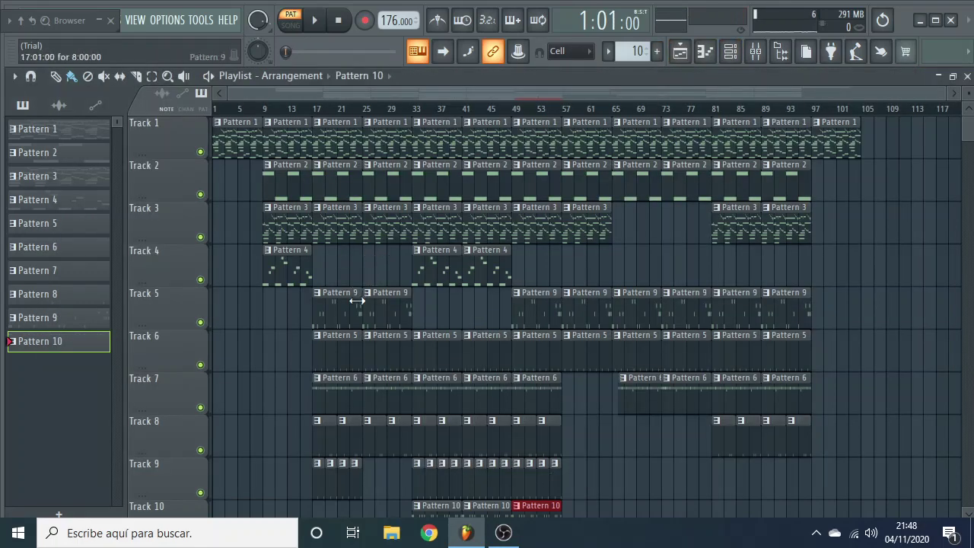
{"action": "scroll", "coordinate": [357, 302], "scroll_direction": "down", "scroll_amount": 1}
{"action": "scroll", "coordinate": [387, 357], "scroll_direction": "up", "scroll_amount": 3}
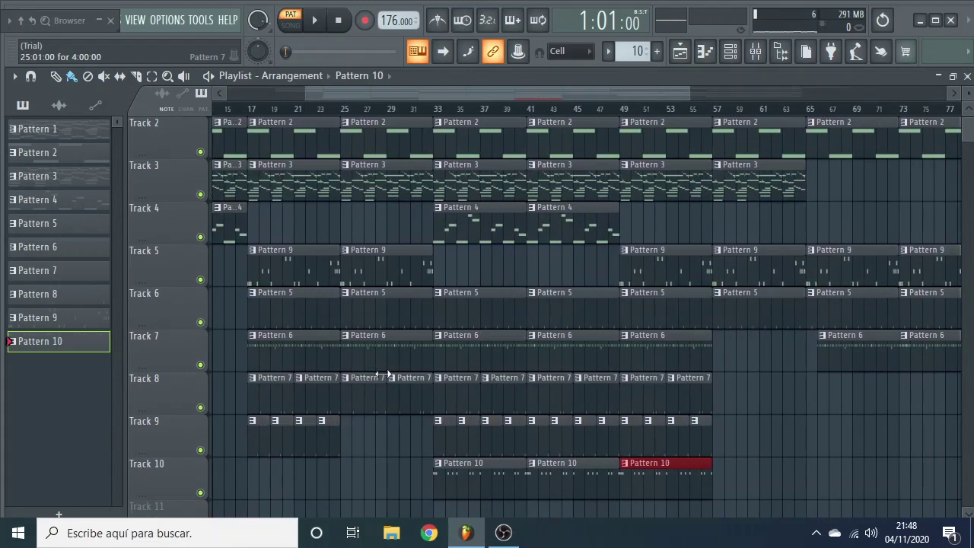
{"action": "scroll", "coordinate": [382, 374], "scroll_direction": "down", "scroll_amount": 3}
{"action": "scroll", "coordinate": [393, 365], "scroll_direction": "up", "scroll_amount": 1}
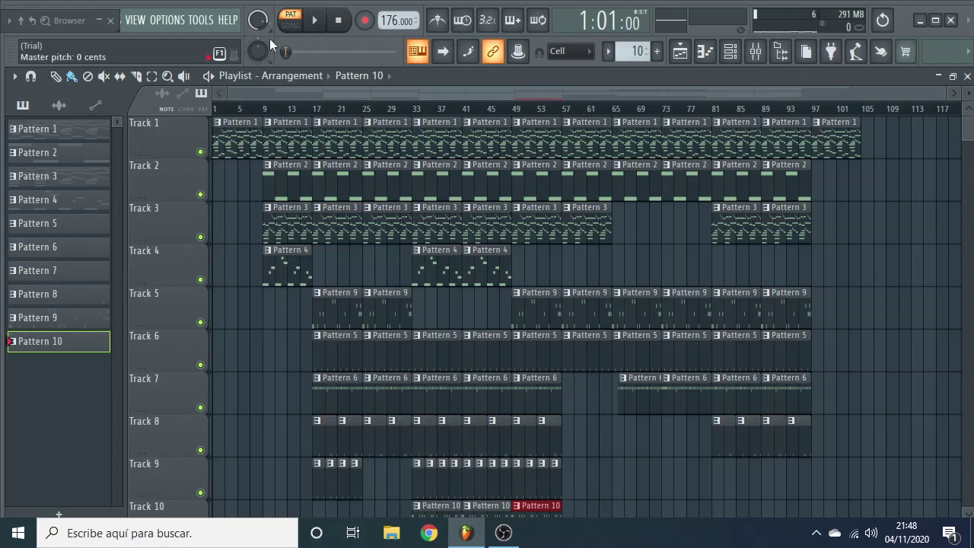
Step: Switch playback to song mode and play the full arrangement from bar 1, following the clips across all ten tracks
{"action": "left_click", "coordinate": [290, 25]}
{"action": "key", "text": "space"}
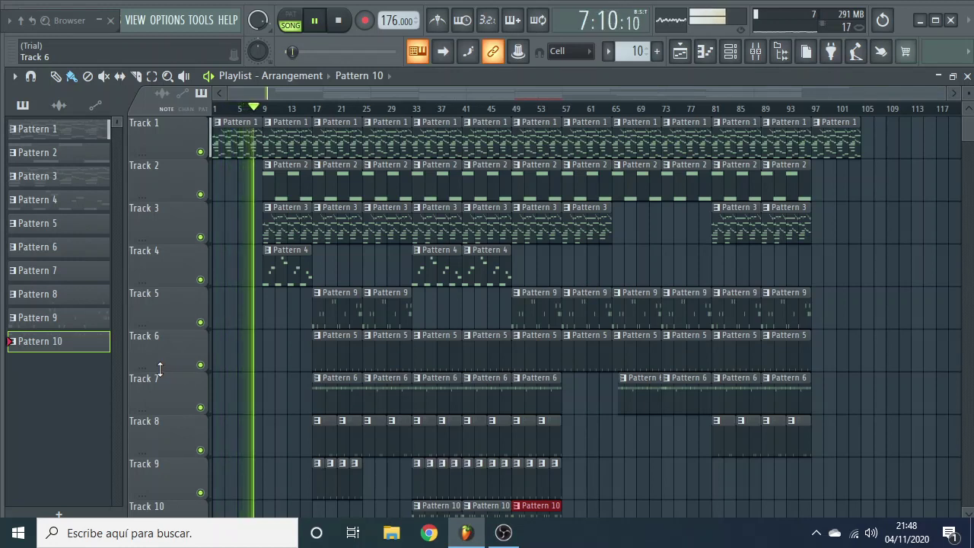
{"action": "scroll", "coordinate": [278, 297], "scroll_direction": "down", "scroll_amount": 2}
{"action": "scroll", "coordinate": [281, 298], "scroll_direction": "up", "scroll_amount": 2}
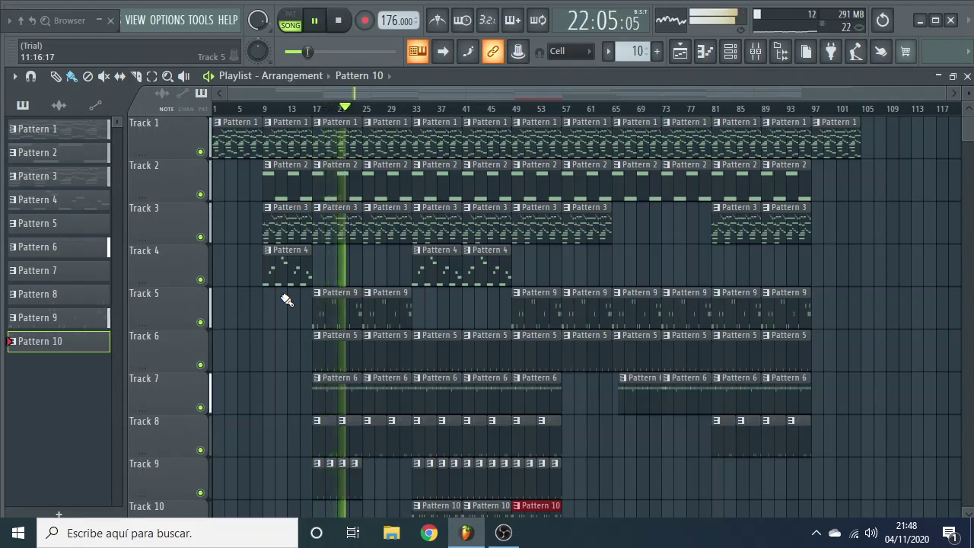
{"action": "scroll", "coordinate": [343, 297], "scroll_direction": "down", "scroll_amount": 1}
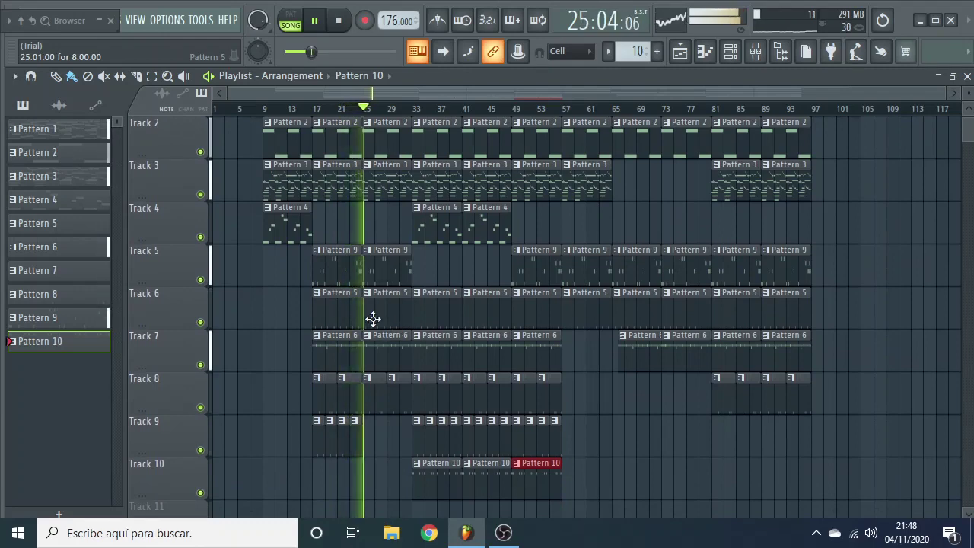
{"action": "scroll", "coordinate": [387, 254], "scroll_direction": "down", "scroll_amount": 2}
{"action": "scroll", "coordinate": [387, 254], "scroll_direction": "up", "scroll_amount": 3}
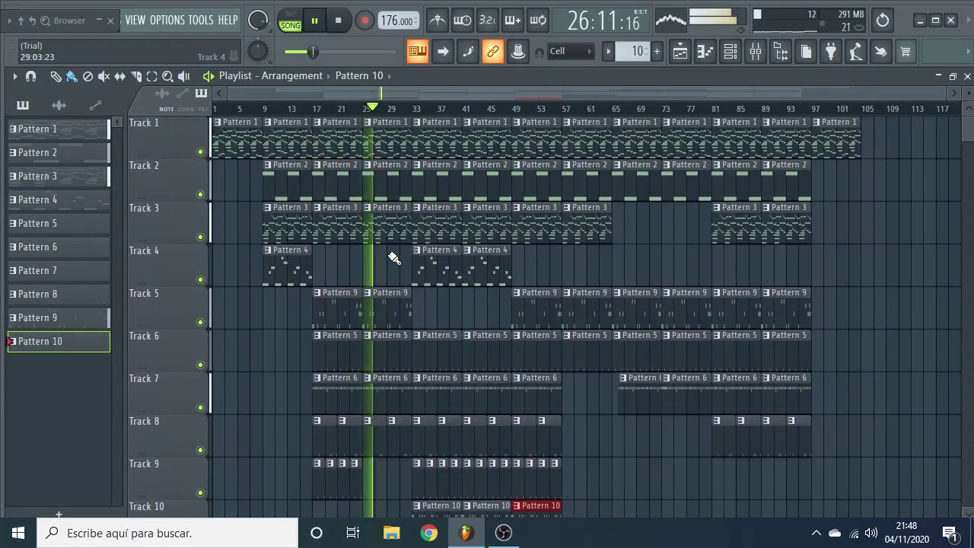